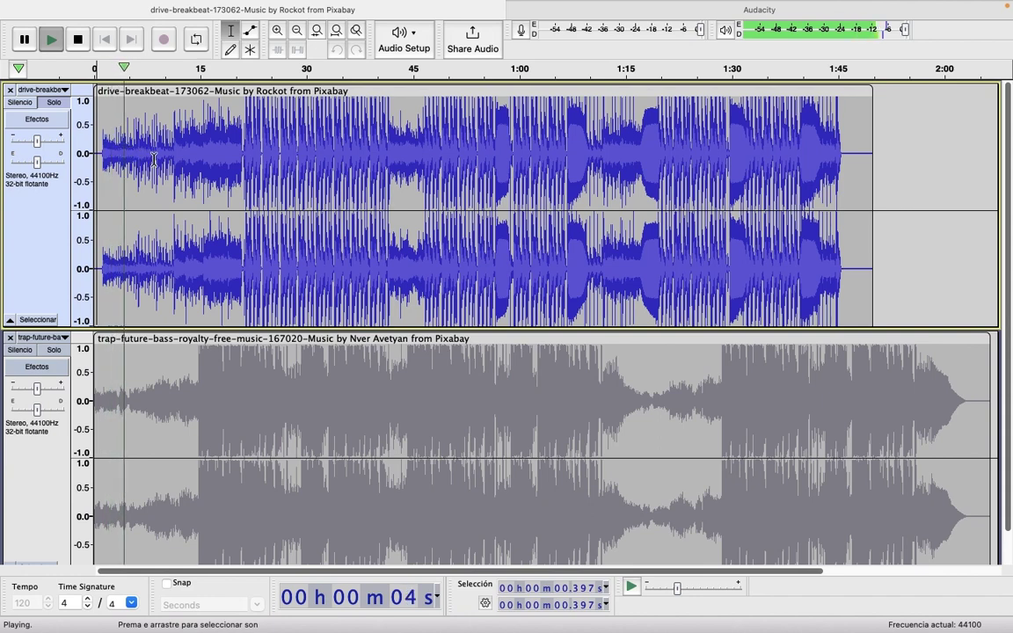
Stop playback and switch the solo from the drive-breakbeat track to the trap-future-bass track
key(space)
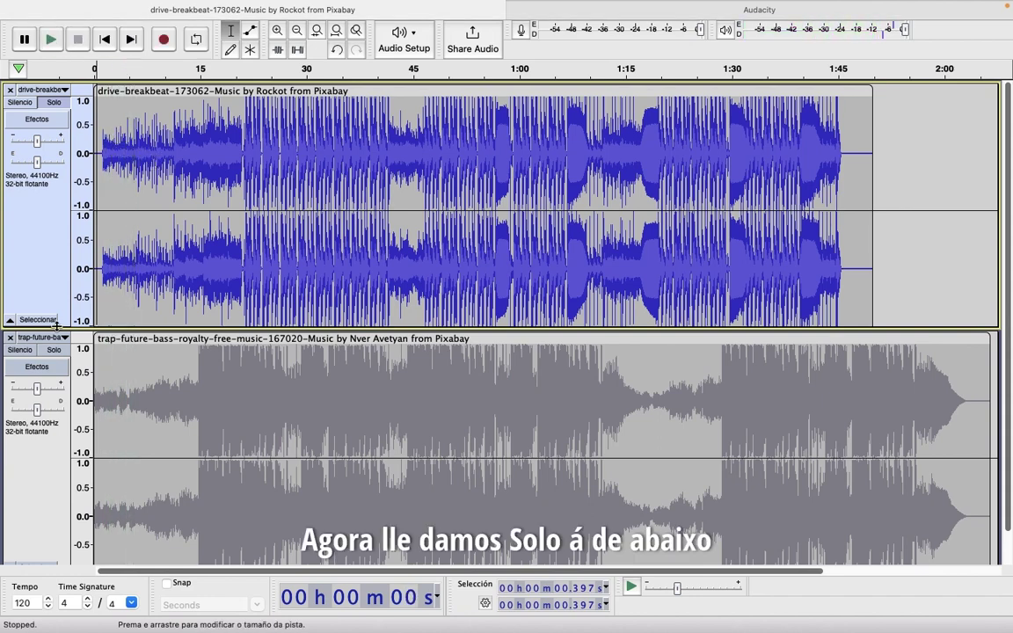
click(53, 349)
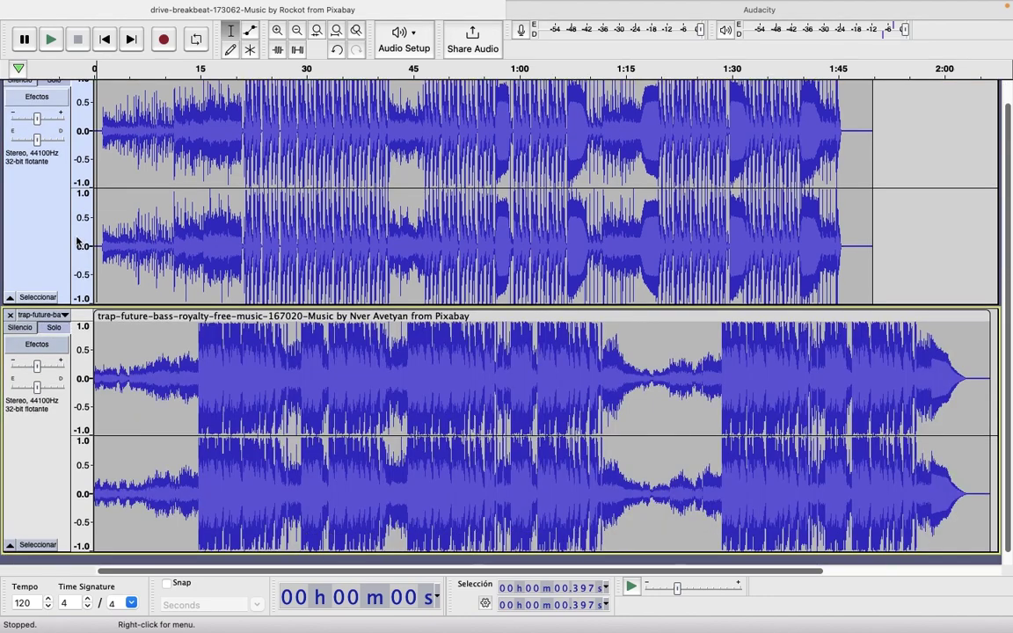
scroll(52, 176, up, 1)
click(57, 103)
click(55, 103)
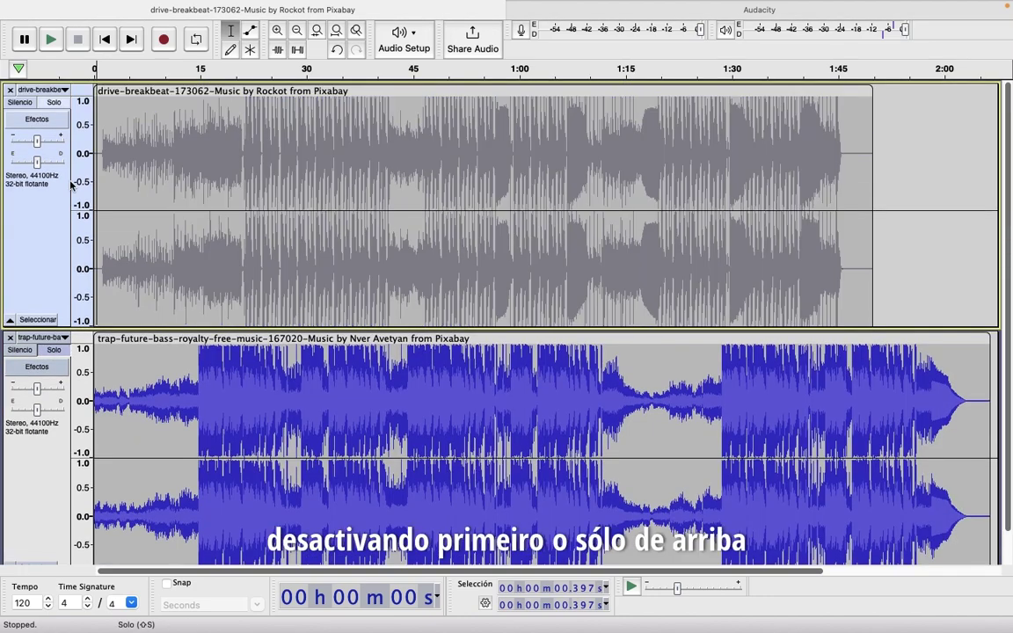
Audition the opening of the trap-future-bass track, including a selection of about the first 3.3 seconds
scroll(95, 400, down, 1)
key(space)
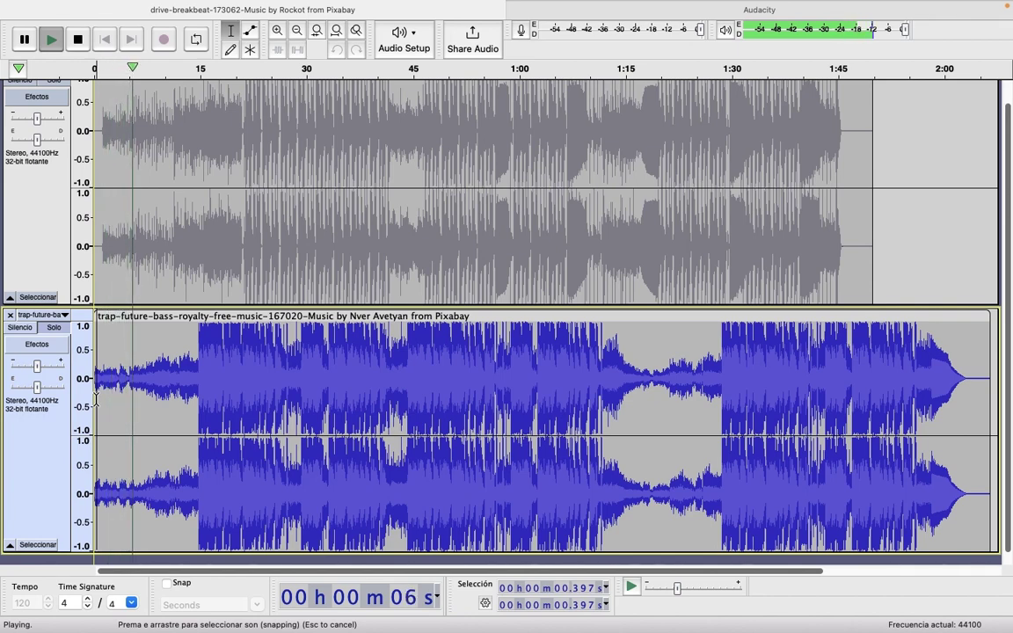
click(165, 385)
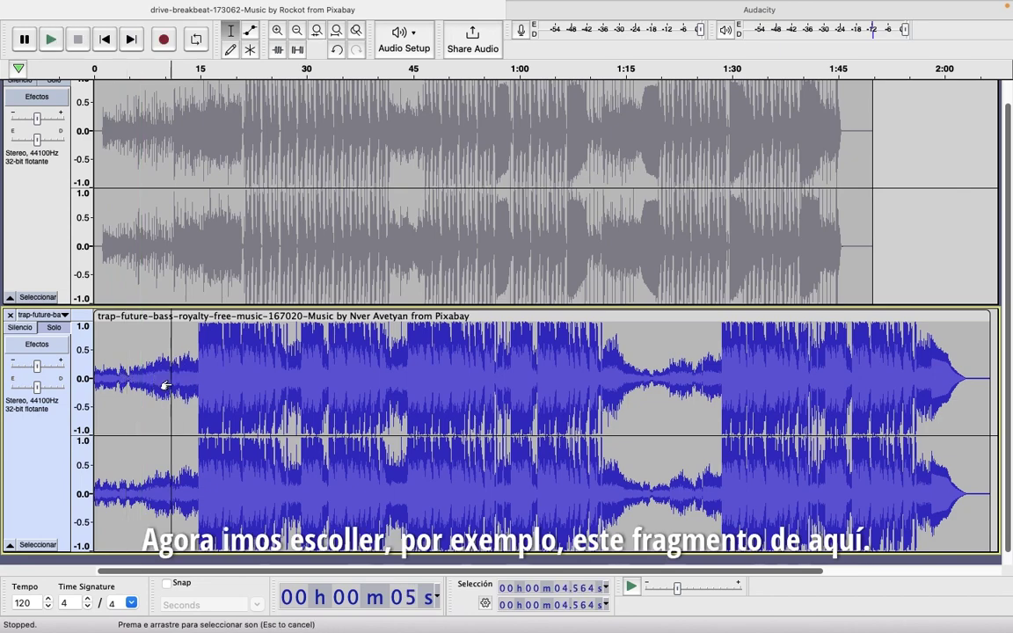
drag(96, 378, 164, 378)
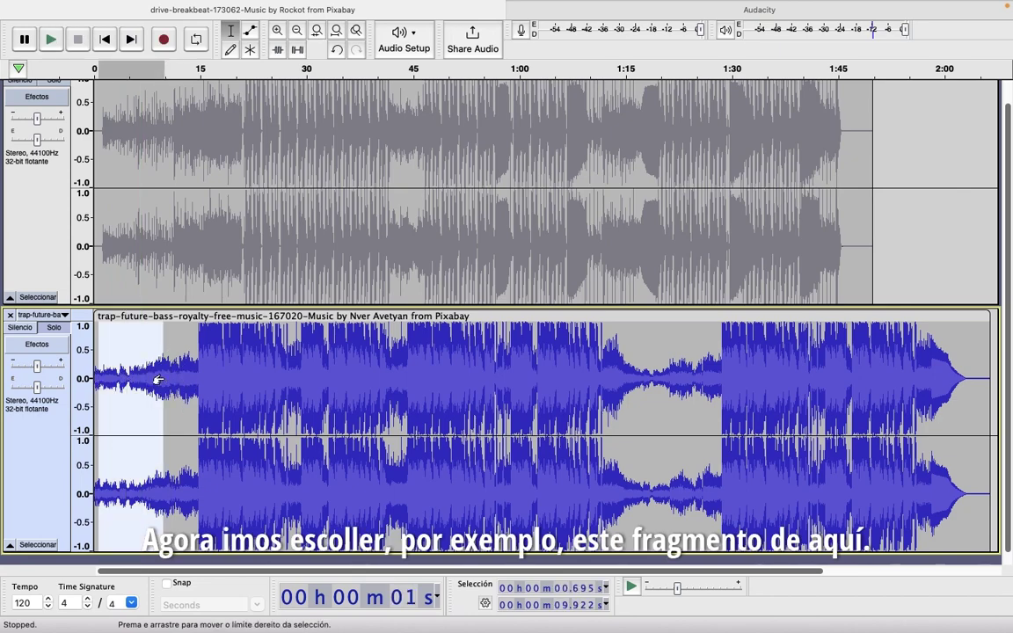
click(275, 32)
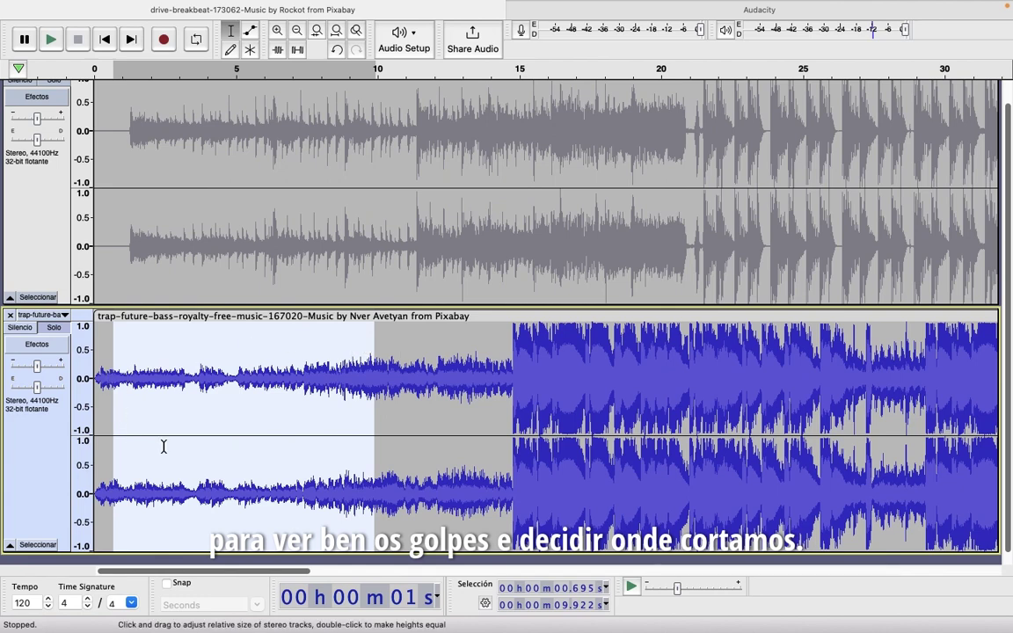
click(190, 374)
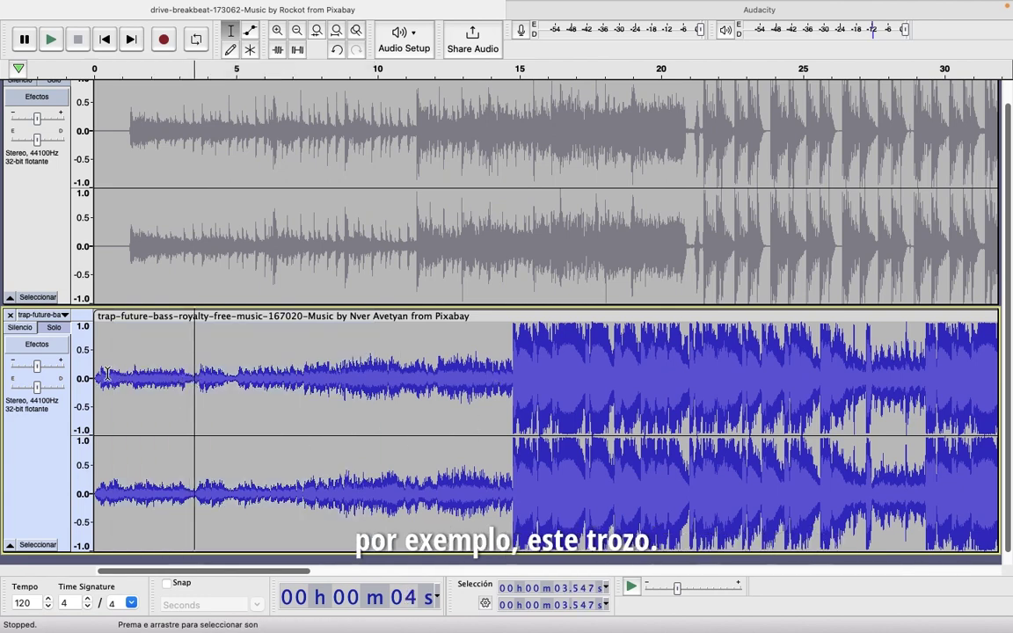
drag(97, 377, 189, 375)
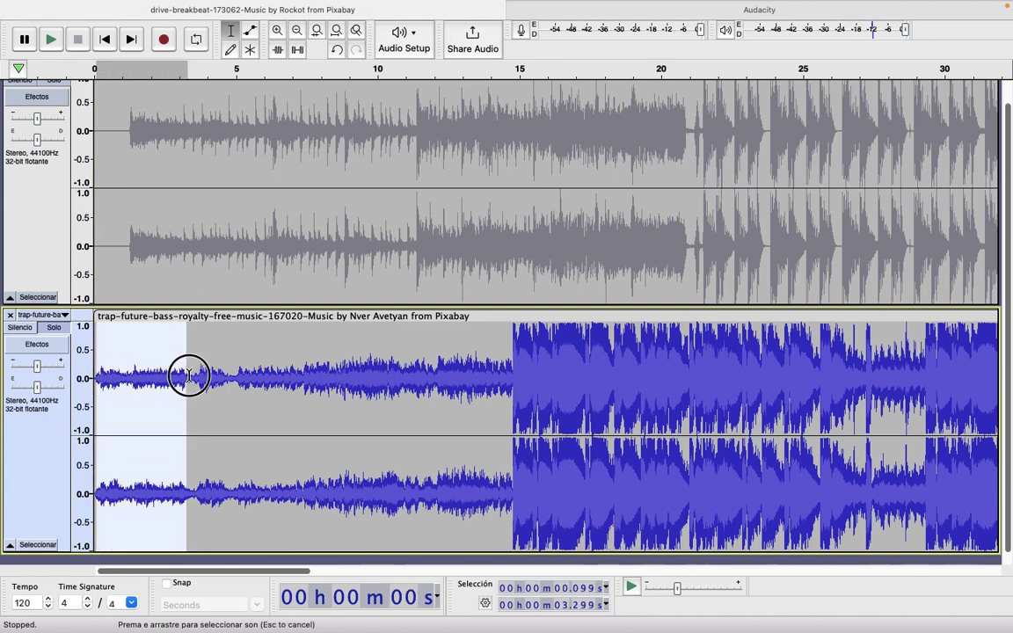
key(space)
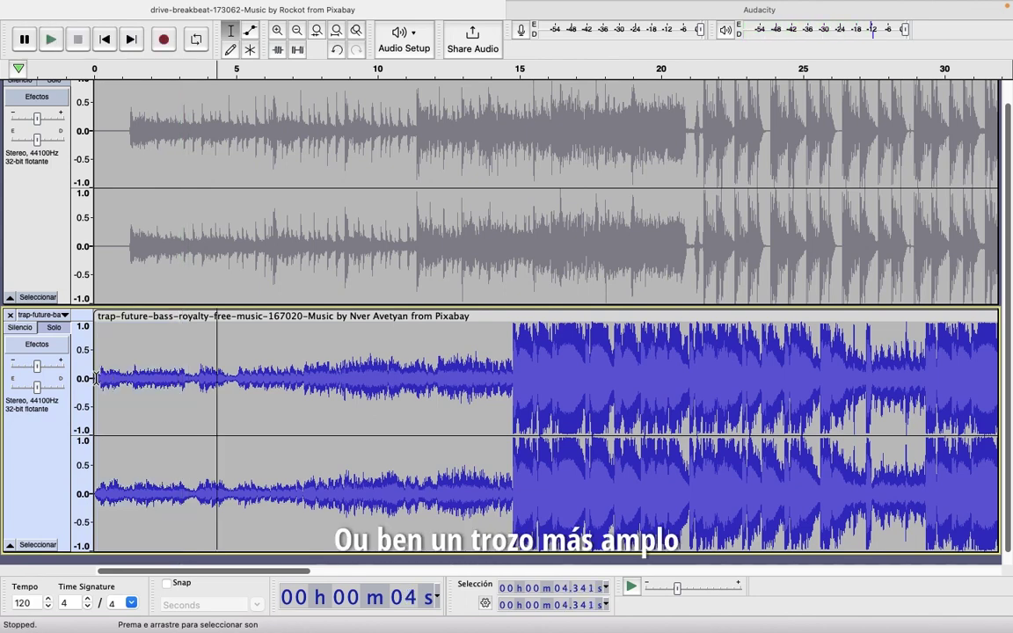
Select the trap-future-bass track from about 0.12 s to 7.34 s, preview the fragment and copy it
click(96, 378)
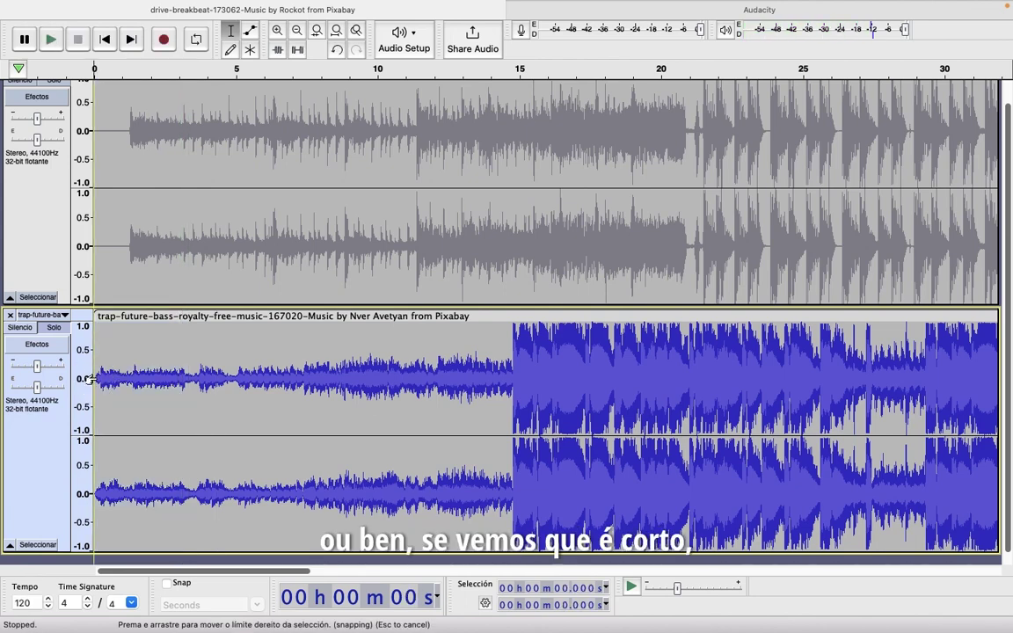
drag(99, 377, 302, 388)
key(space)
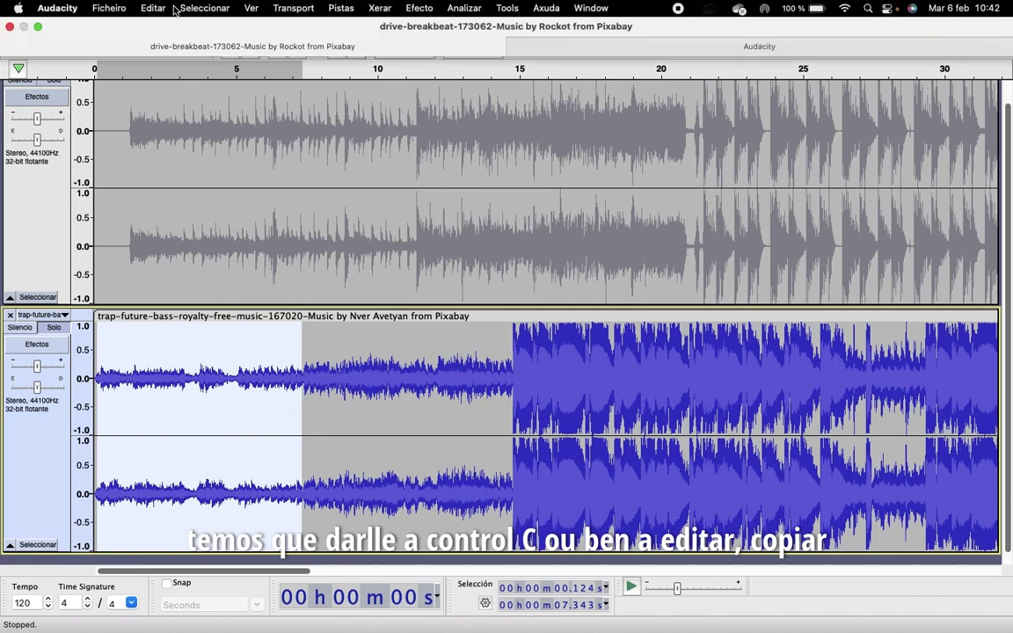
click(154, 8)
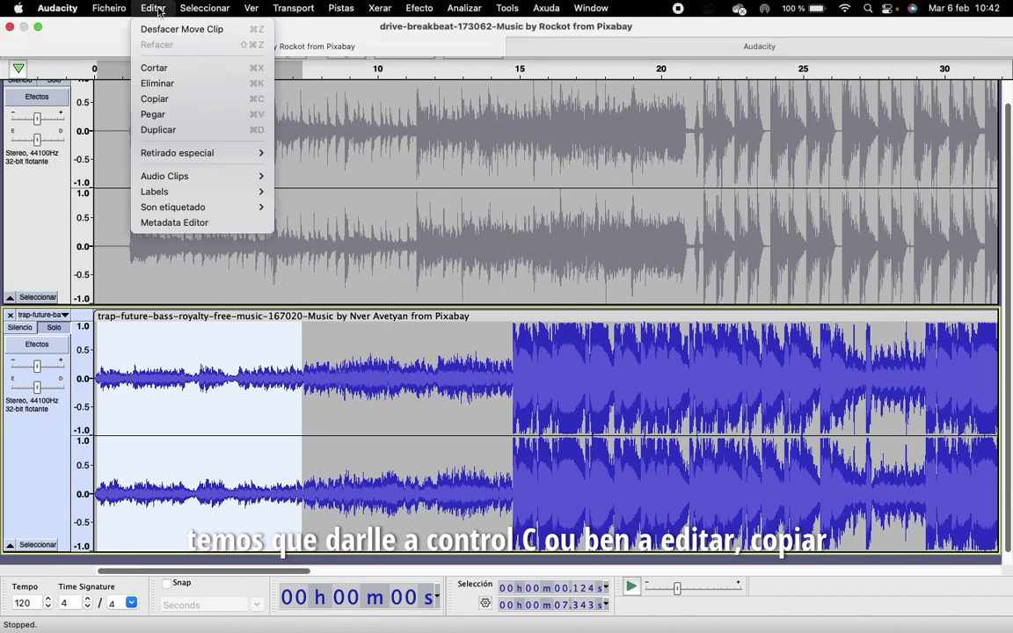
click(155, 100)
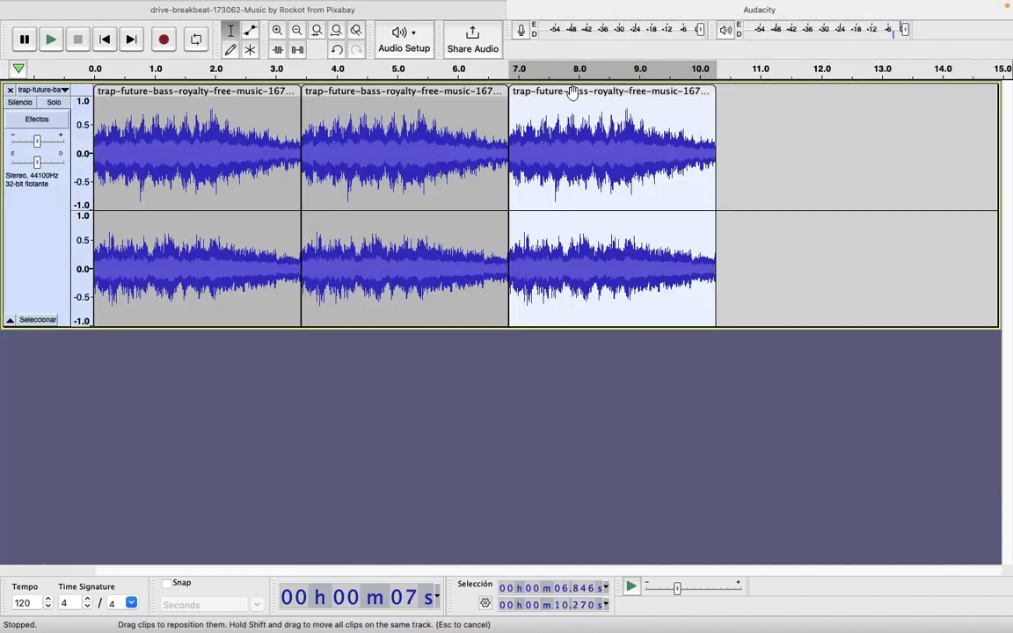
In the other Audacity project, shift the three clips to start at about 4.4 s and place the cursor near the track start
drag(574, 95, 853, 124)
drag(467, 106, 736, 106)
drag(285, 106, 555, 107)
click(100, 145)
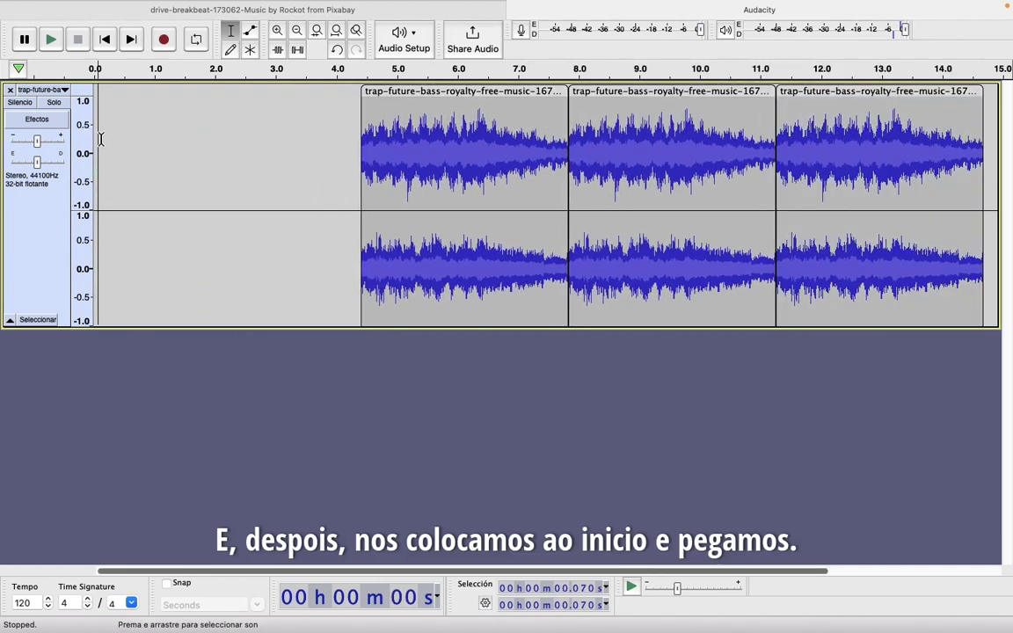
Try to paste the copied fragment as a smart clip into the gap before the three clips
mouse_move(55, 4)
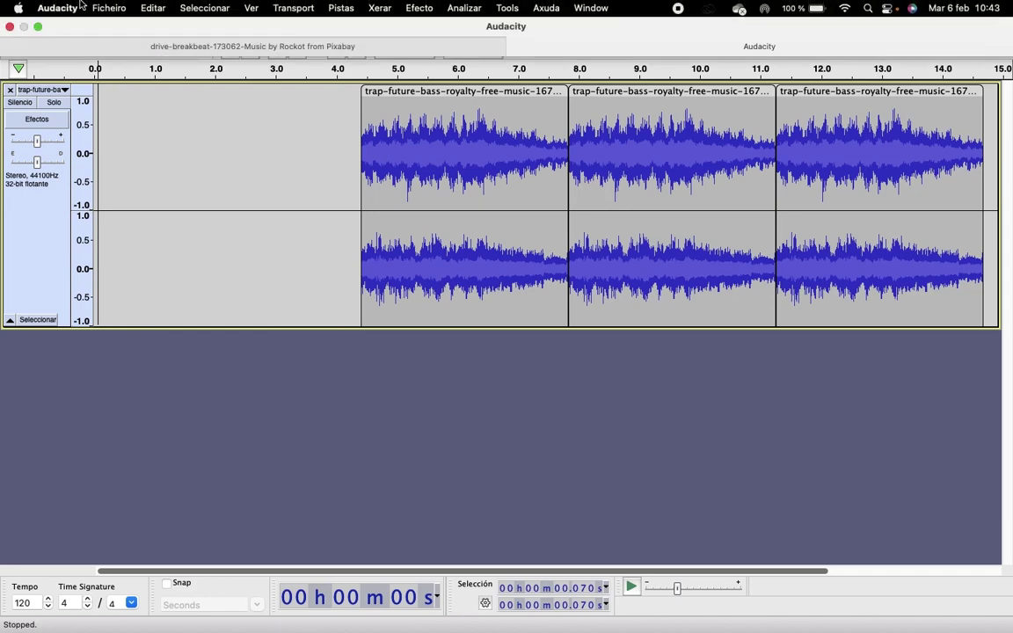
click(152, 8)
click(183, 115)
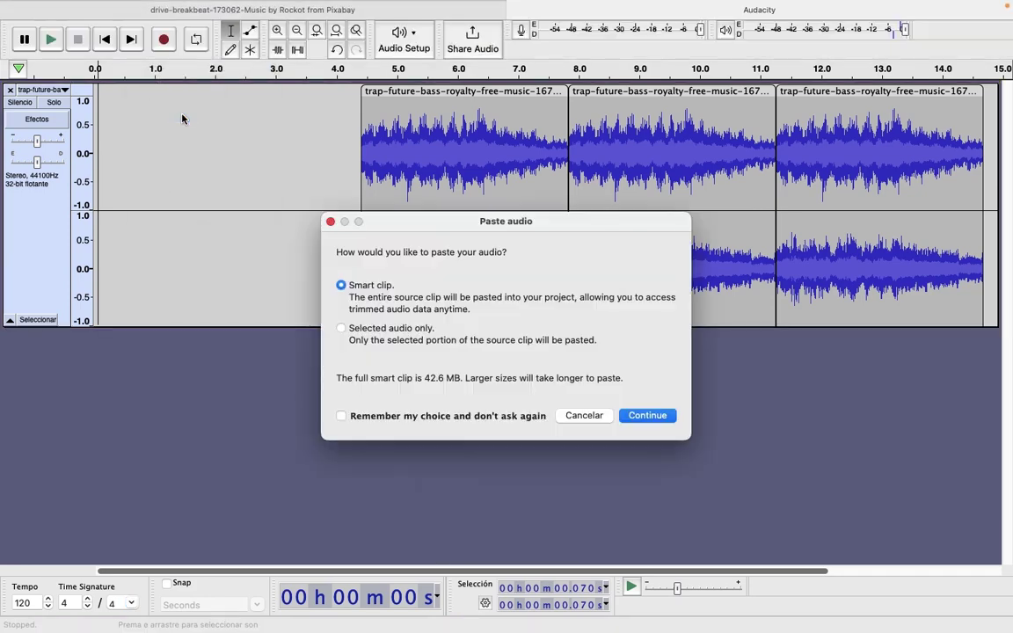
click(647, 415)
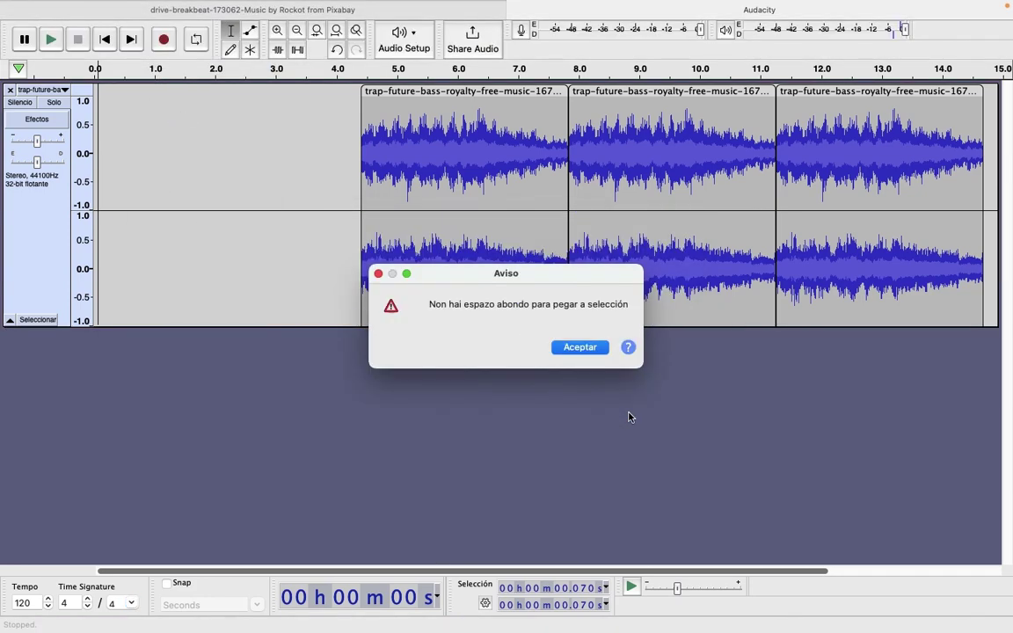
click(580, 348)
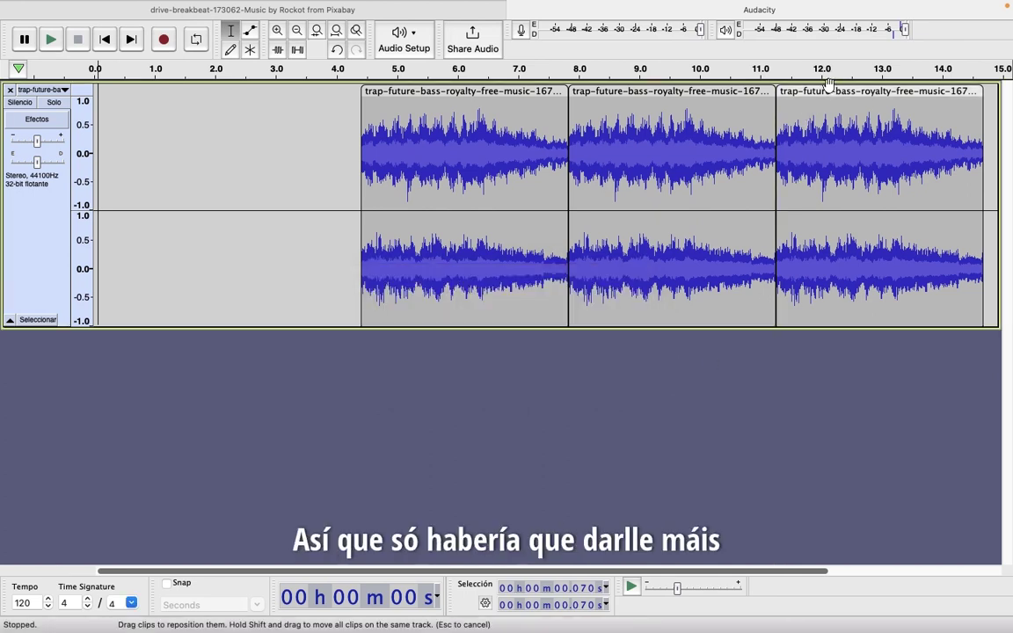
Move the three clips further along the track, back to back, so the first starts at about 14 s
drag(850, 91, 927, 91)
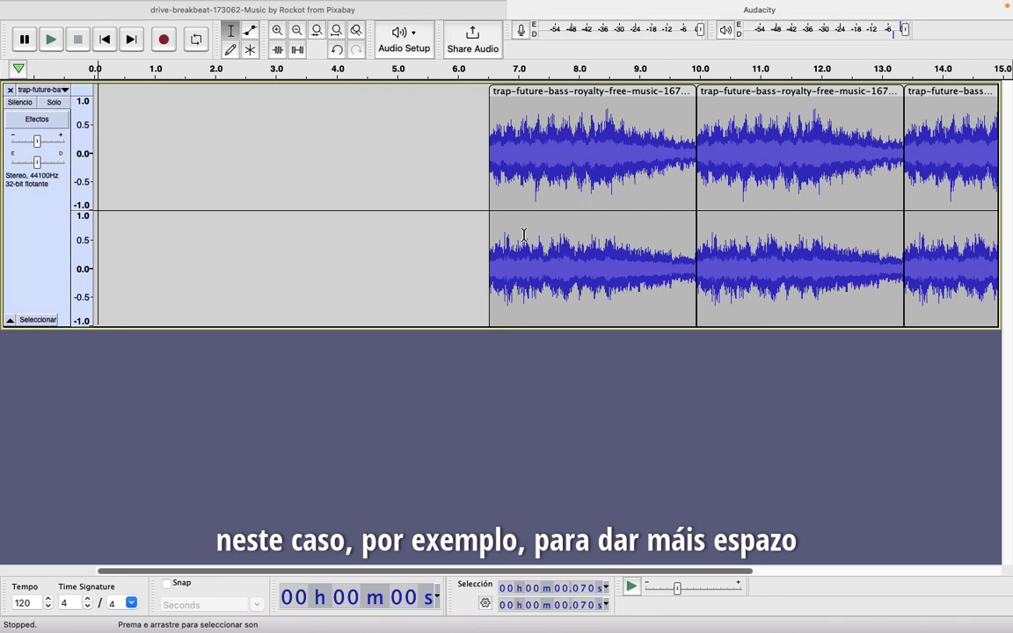
click(296, 32)
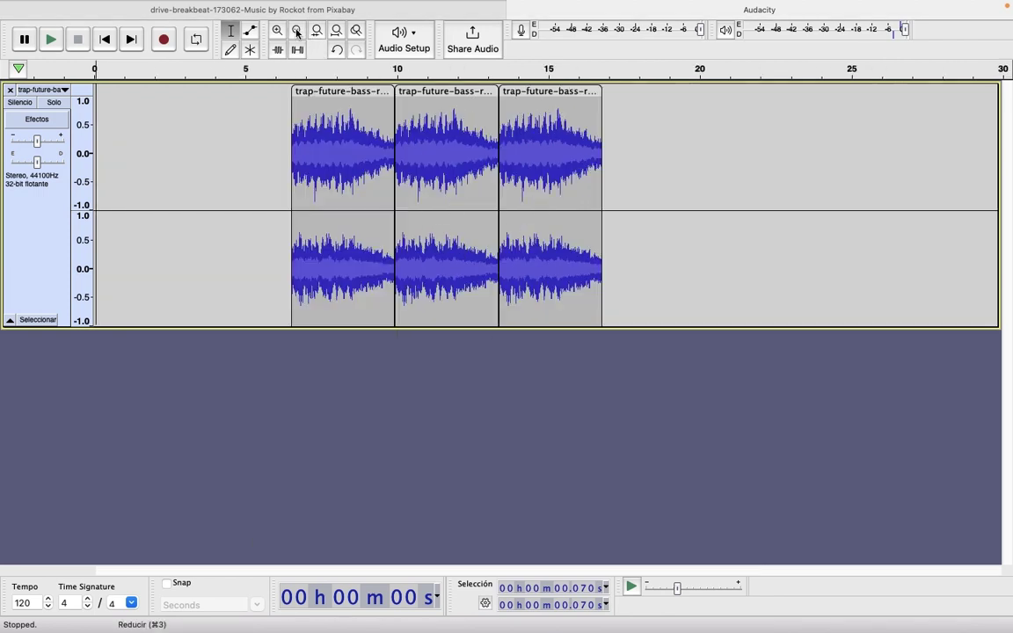
drag(552, 88, 763, 96)
drag(415, 88, 685, 95)
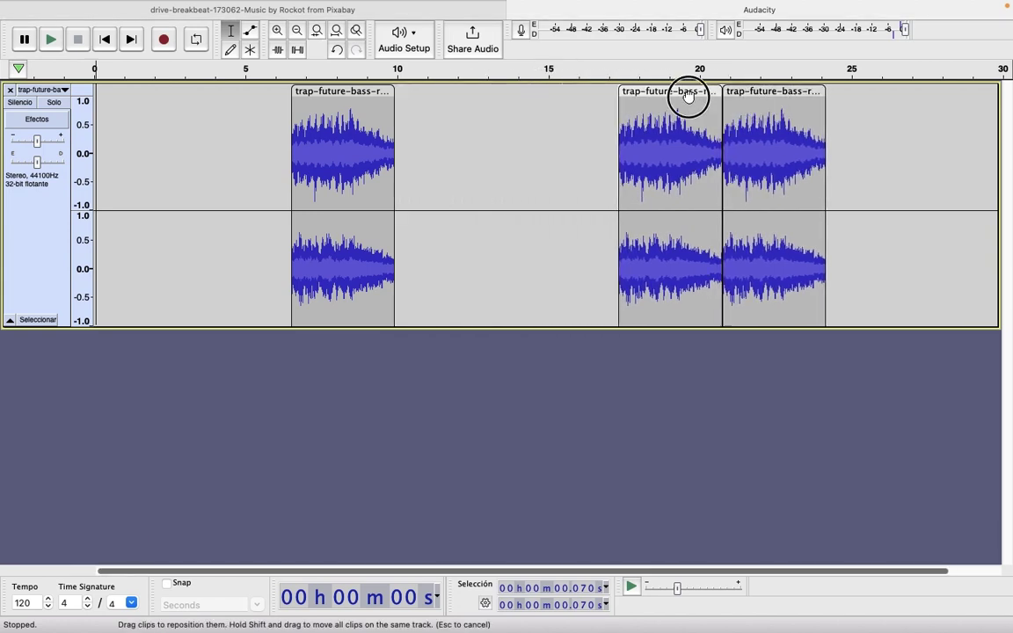
drag(356, 90, 596, 100)
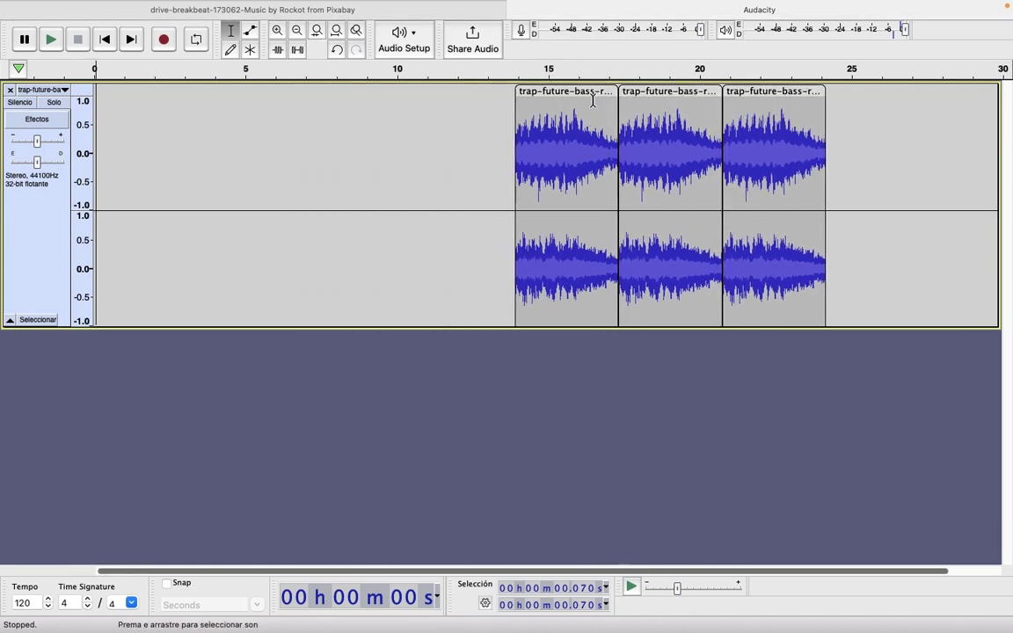
Paste the copied fragment as a smart clip at the start of the track
click(152, 8)
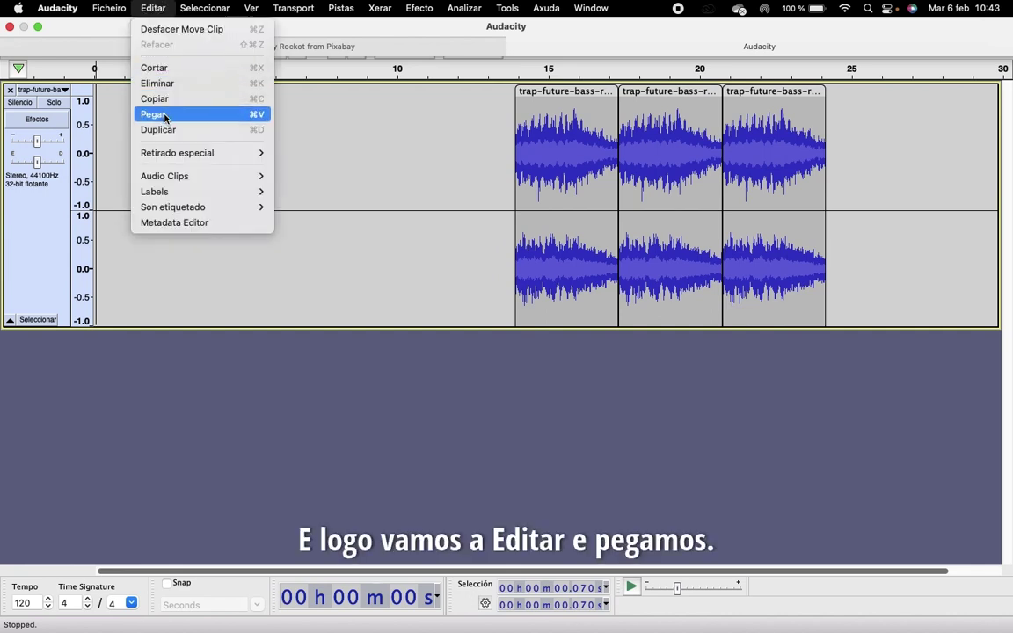
click(164, 116)
click(640, 419)
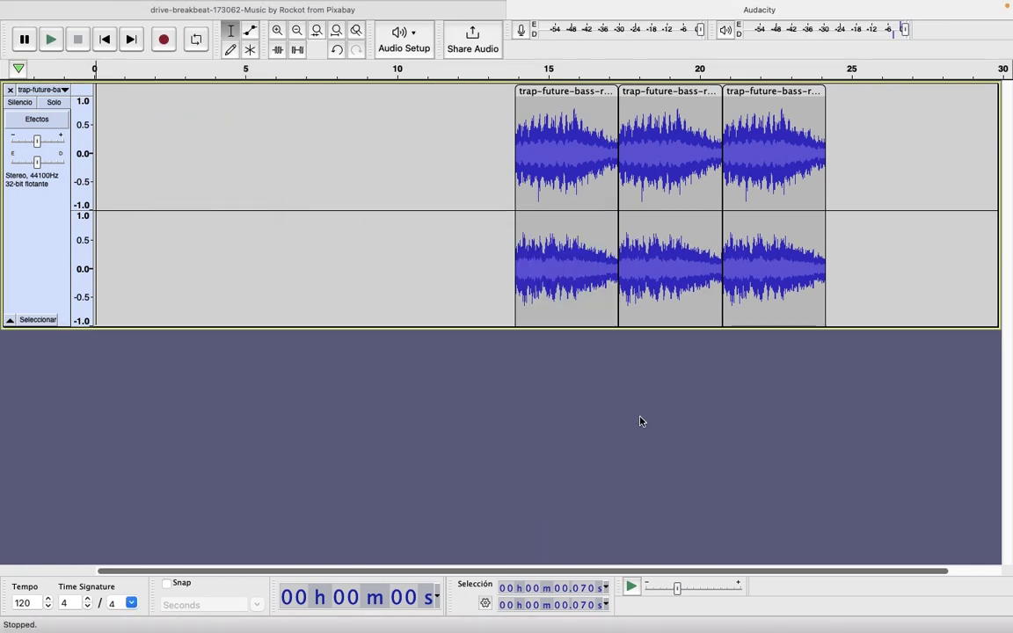
Move the three clips back directly behind the pasted clip without gaps, and play the arrangement
drag(522, 94, 332, 95)
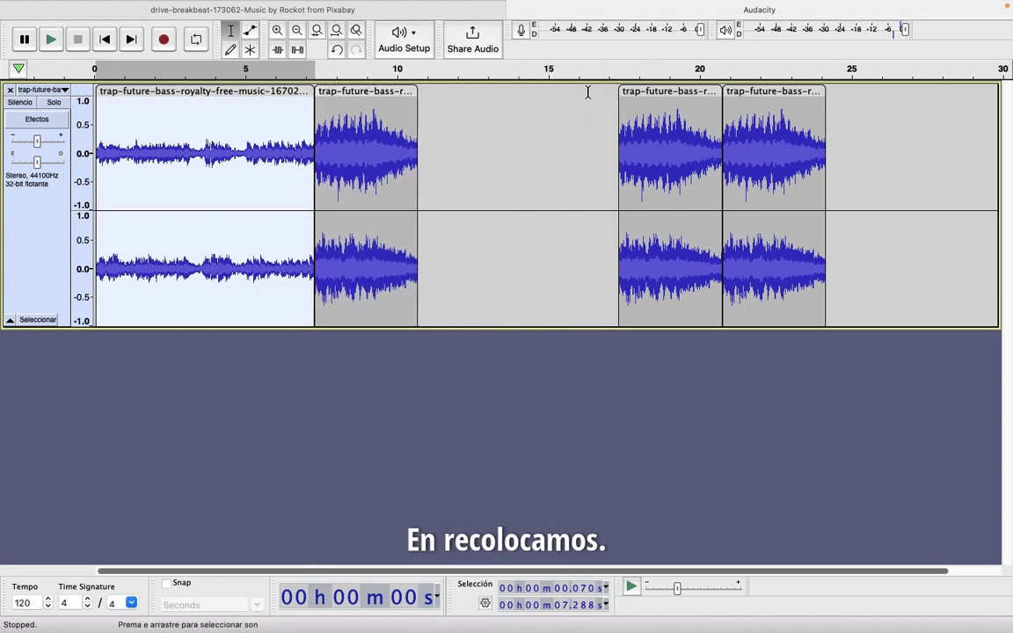
drag(648, 93, 447, 94)
drag(764, 92, 563, 93)
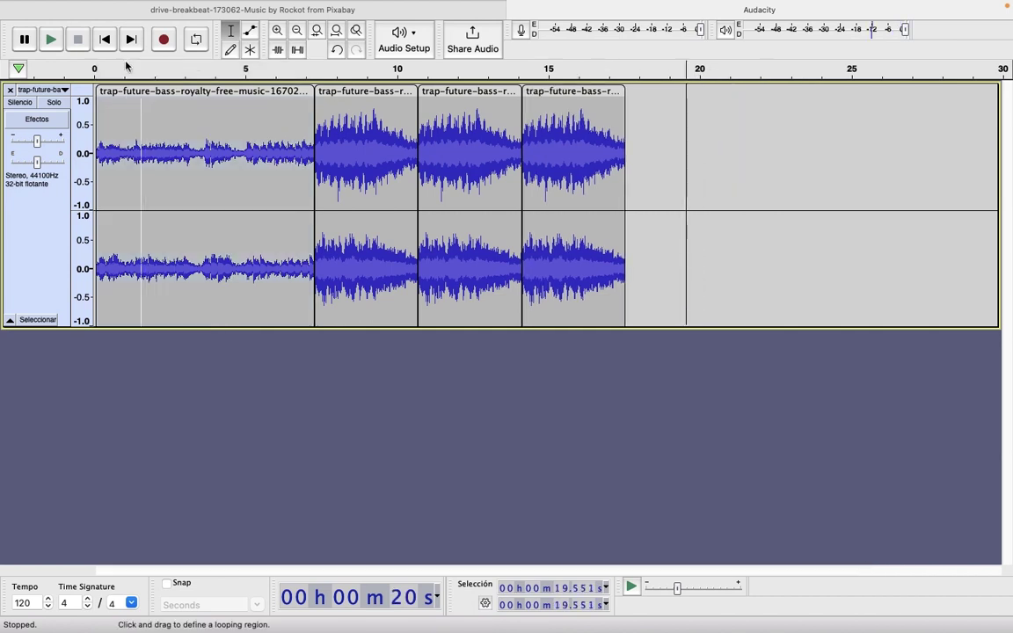
click(125, 66)
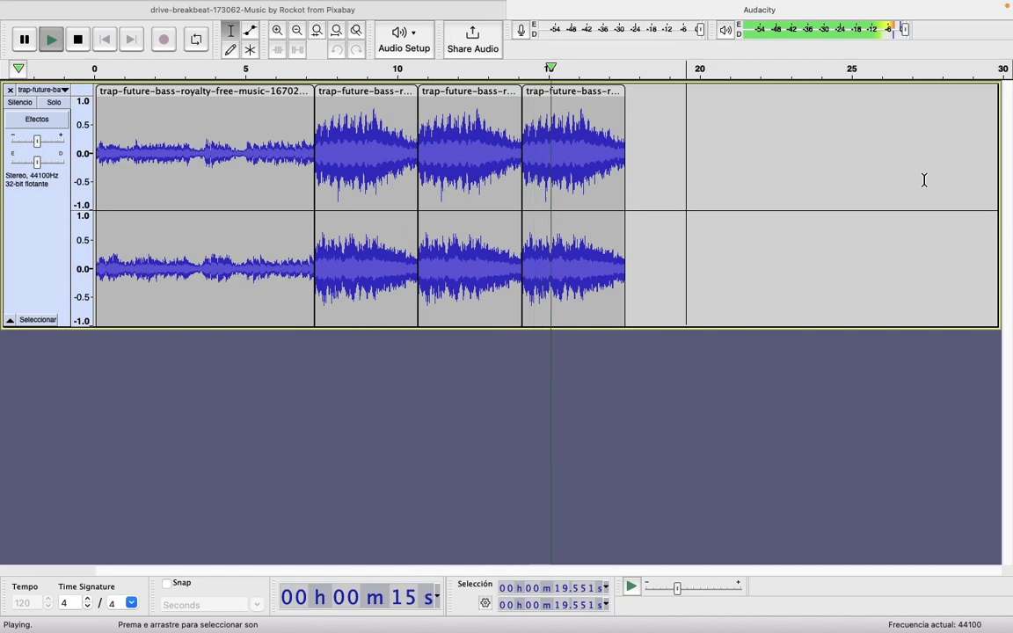
key(space)
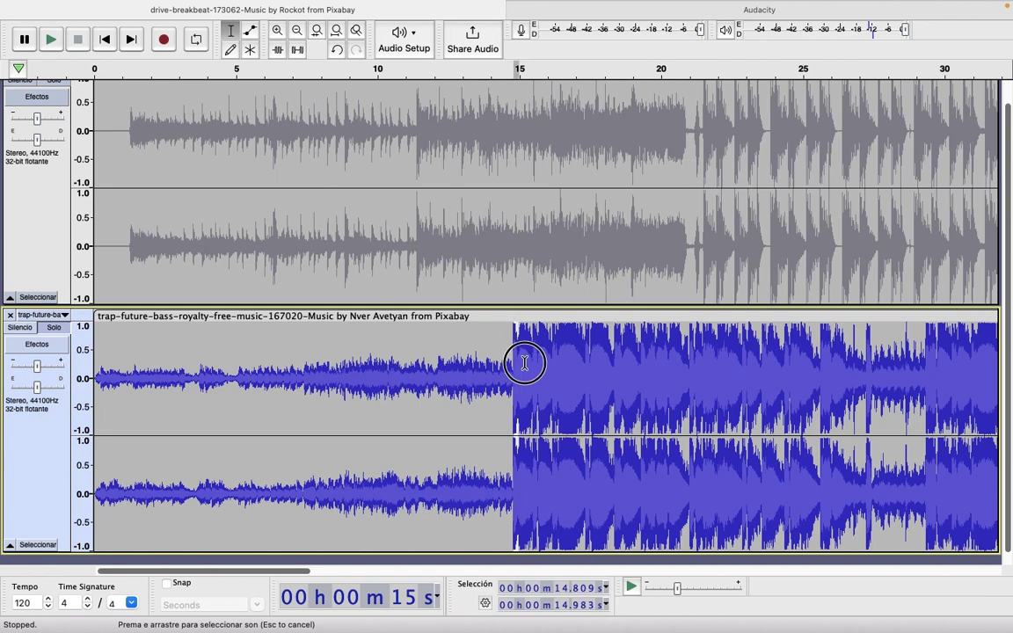
Back in the drive-breakbeat project, audition trap-future-bass fragments at about 14.8–15.6 s, 27.5–29.3 s and 25.6–27.1 s
drag(514, 362, 533, 363)
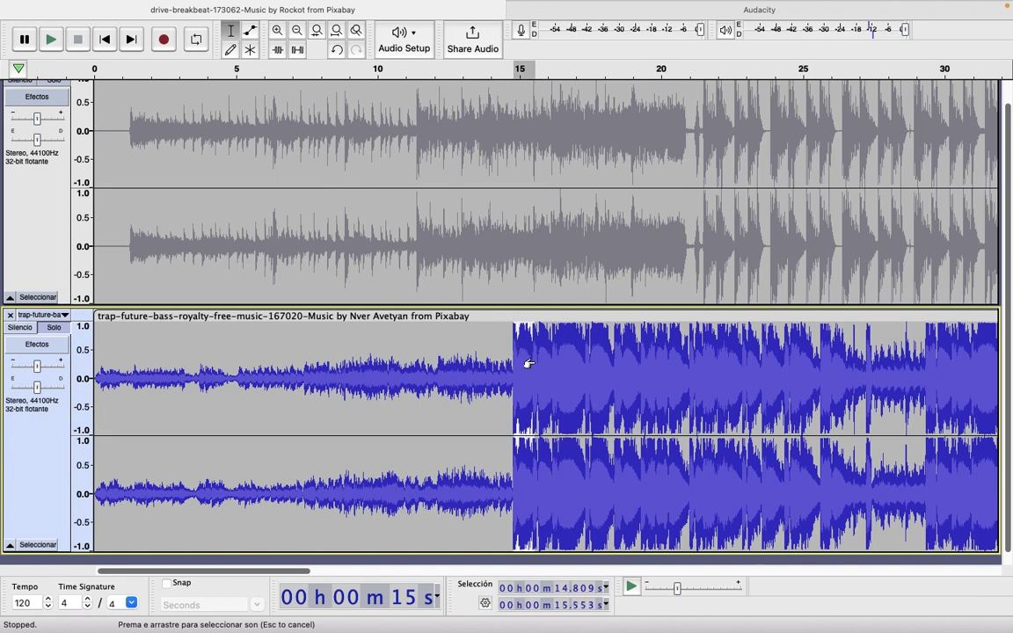
key(space)
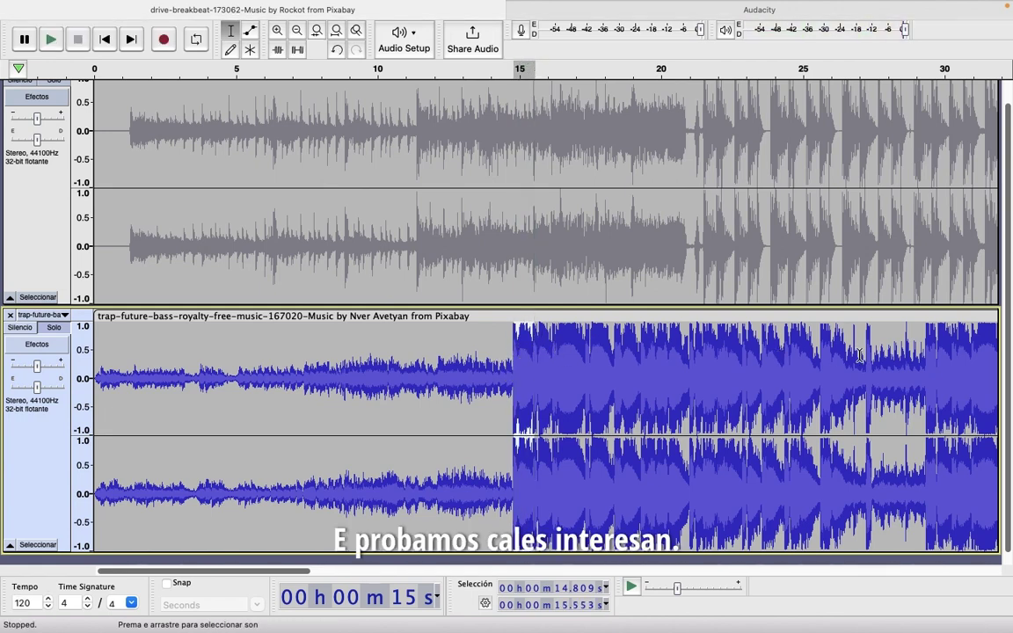
drag(872, 375, 923, 378)
key(space)
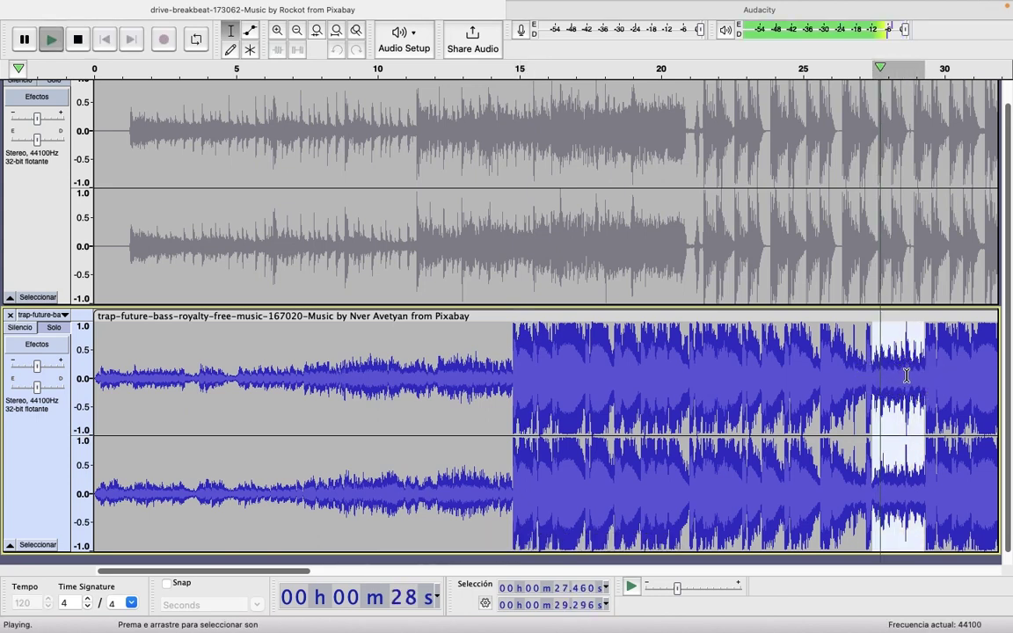
drag(818, 357, 861, 369)
key(space)
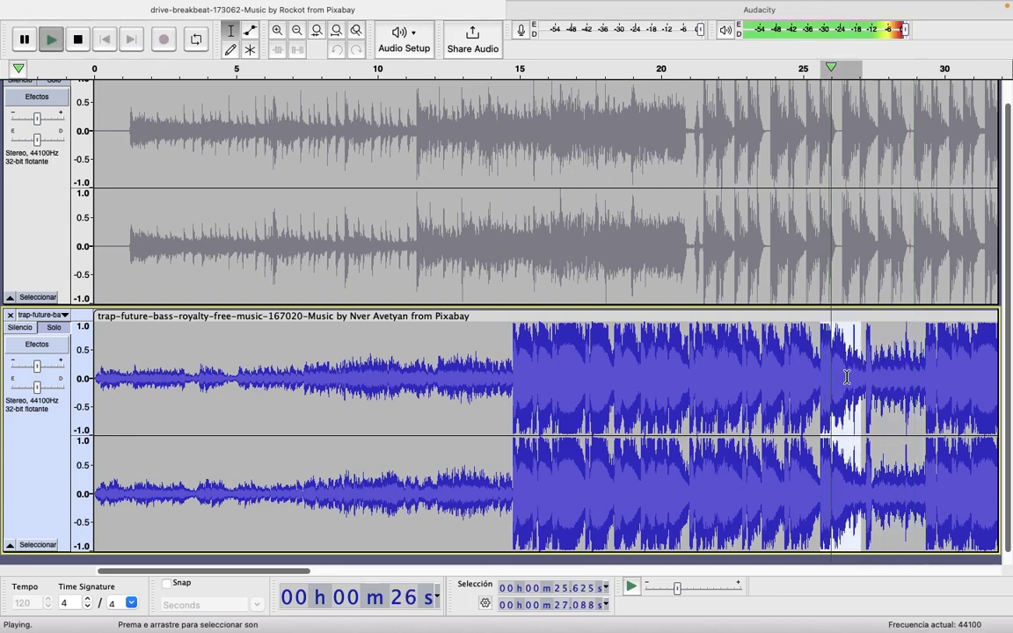
Select the trap-future-bass fragment from about 25.6 s to 27.4 s, checking its start point by ear, and copy it
click(821, 370)
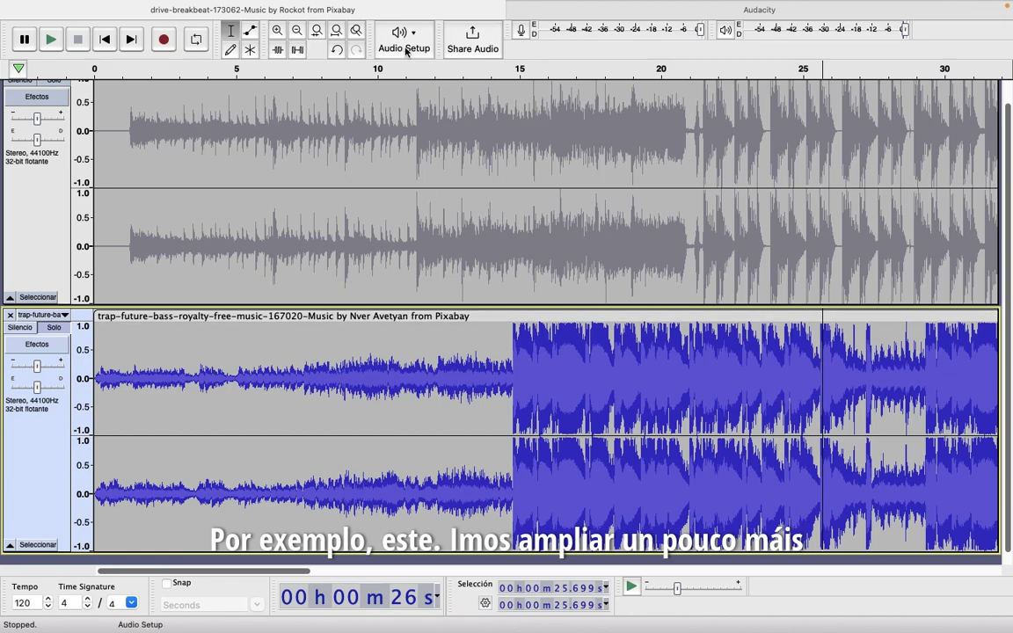
click(277, 32)
click(541, 384)
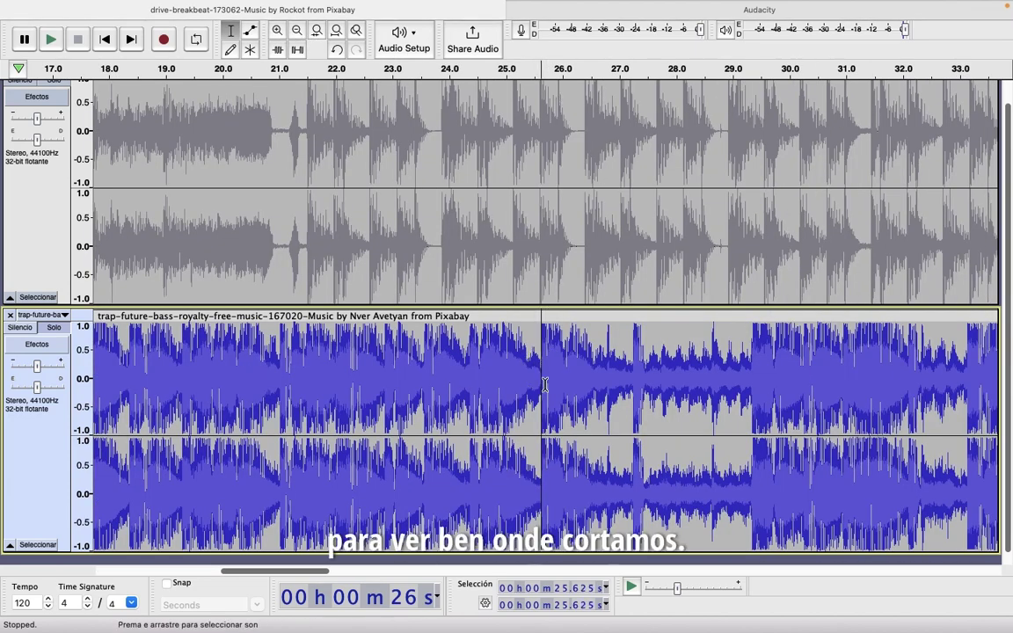
key(space)
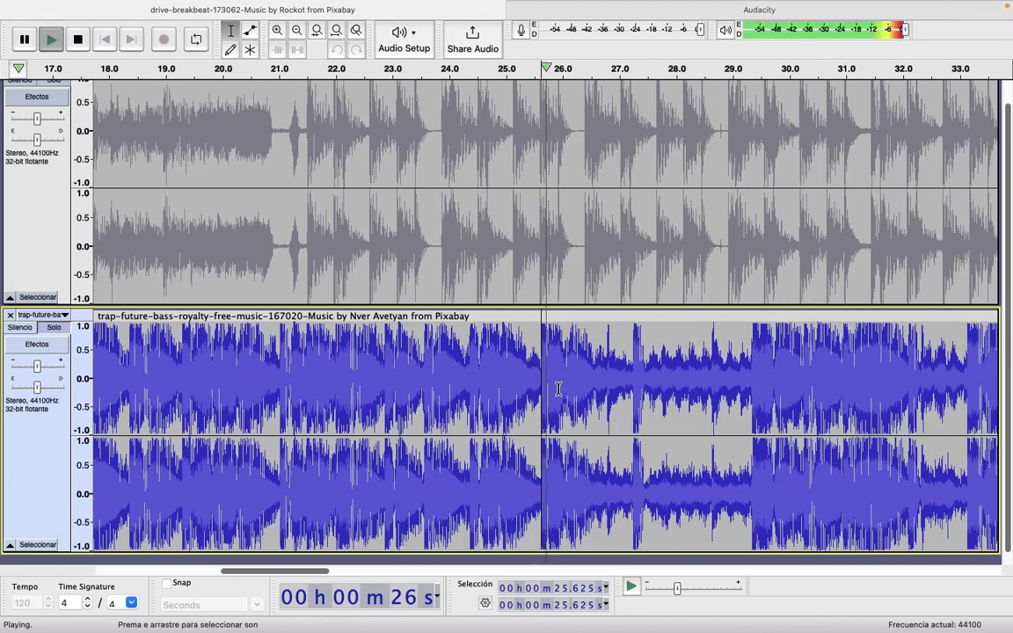
drag(645, 377, 543, 373)
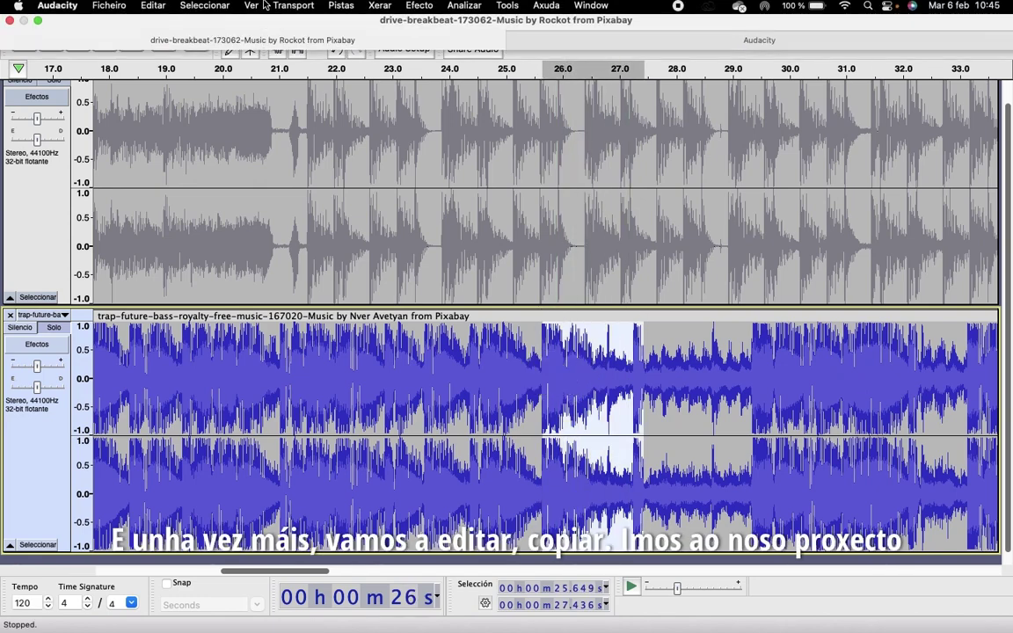
click(151, 9)
click(162, 97)
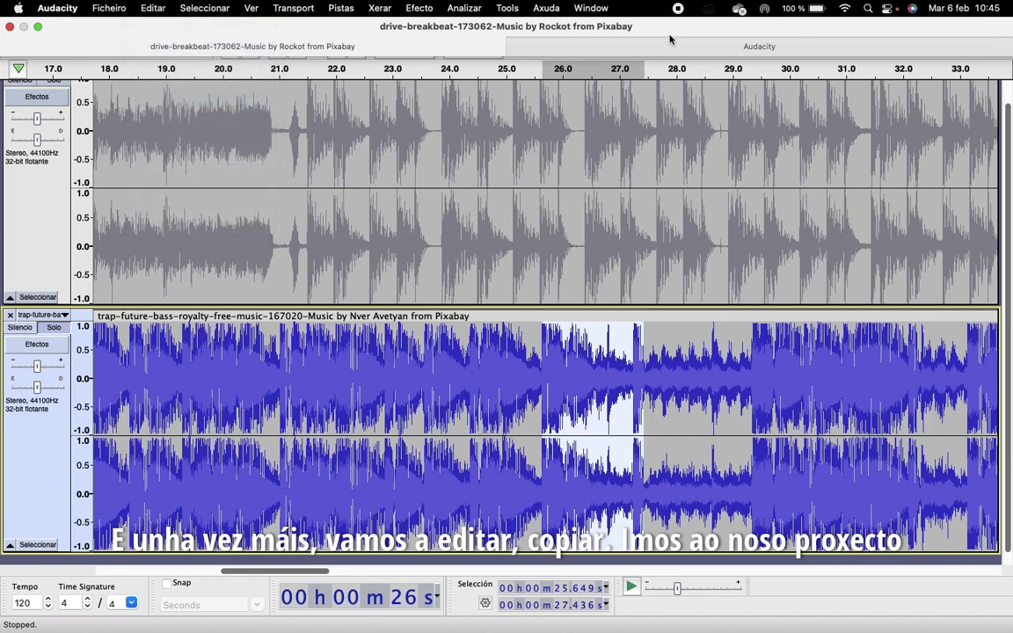
In the arrangement project, move the last three clips further along the track, so the first of them starts at about 15.4 s
click(668, 46)
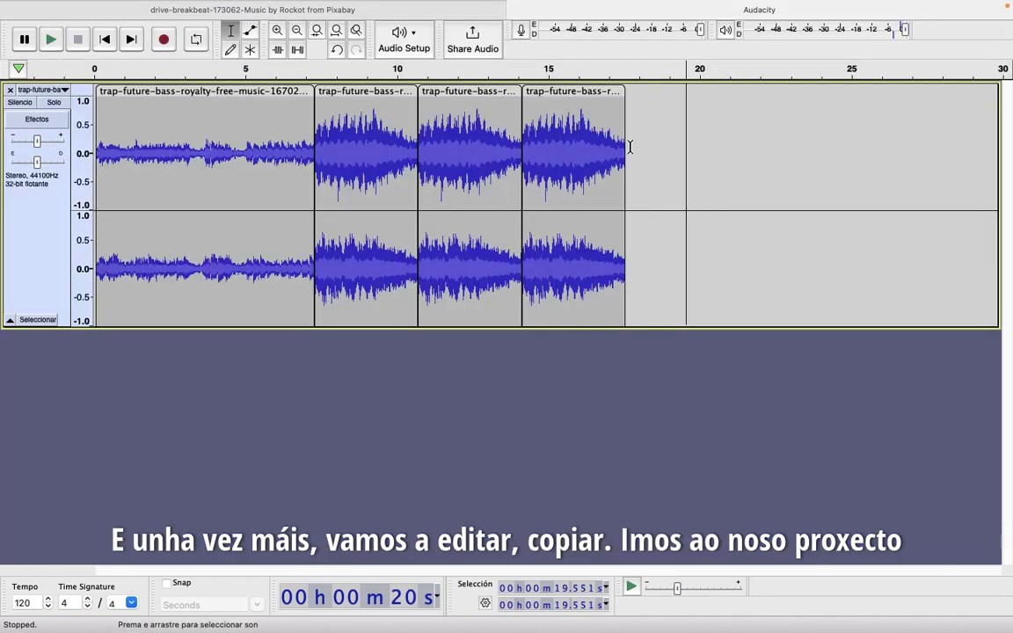
drag(637, 148, 345, 149)
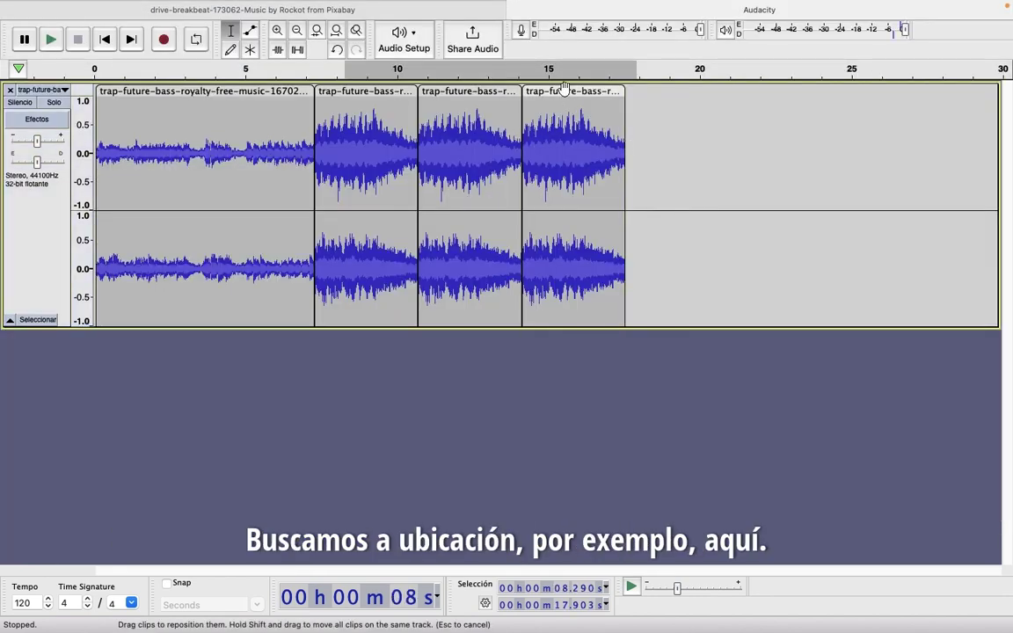
drag(581, 92, 832, 104)
drag(512, 91, 756, 91)
drag(384, 91, 654, 114)
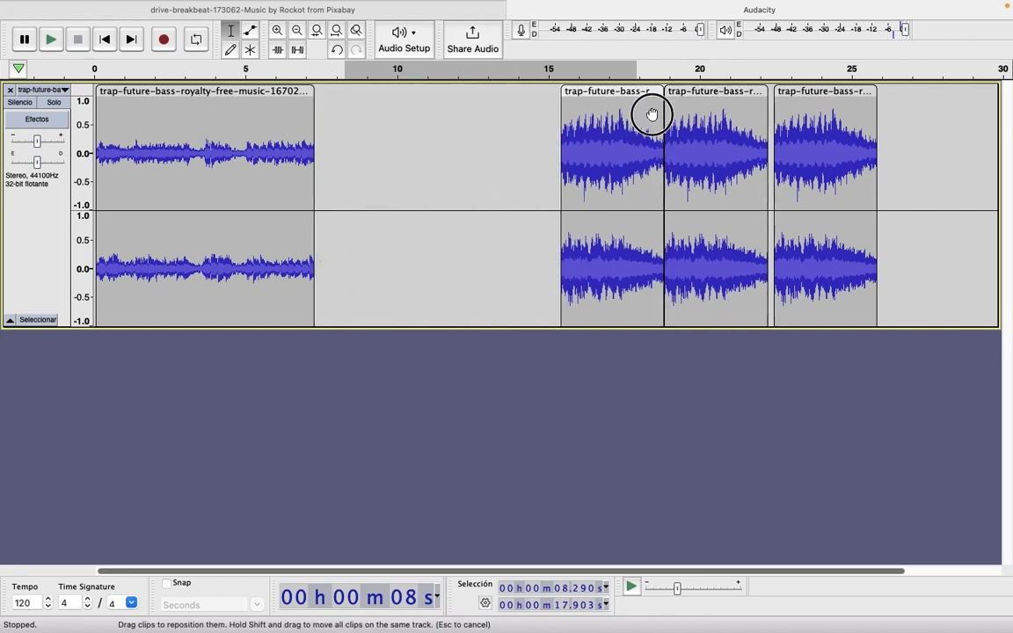
Paste the copied fragment into the gap, align it directly behind the opening clip, and play the transition
click(321, 220)
click(151, 7)
click(172, 114)
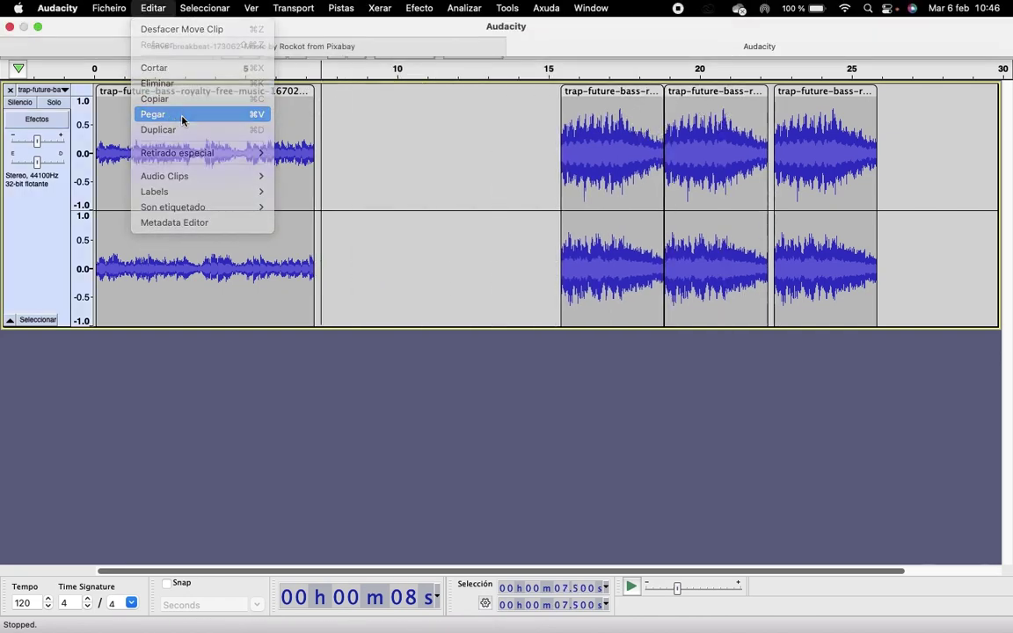
click(646, 415)
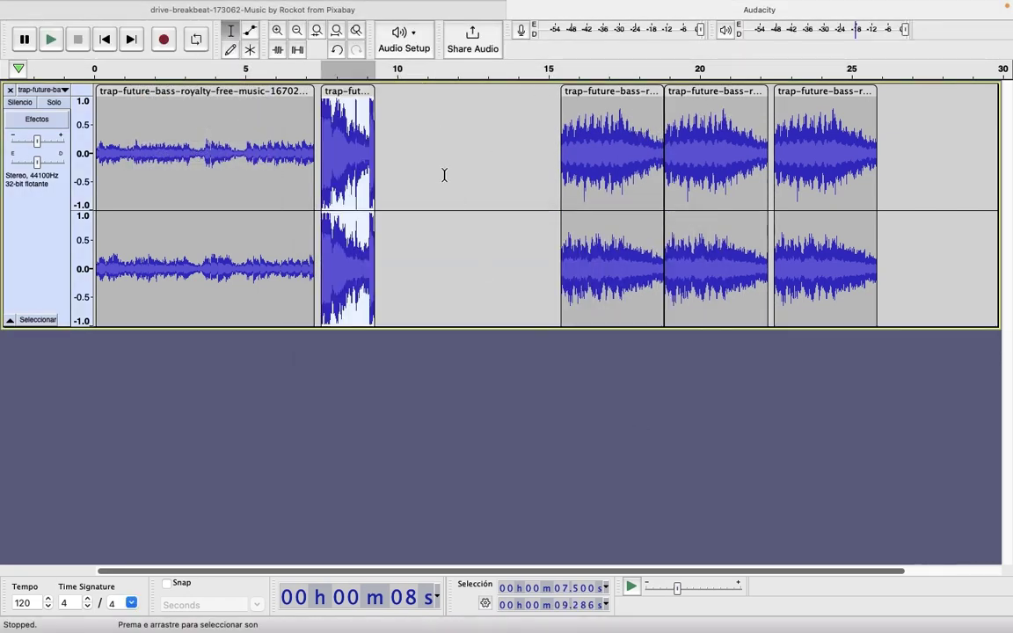
drag(343, 90, 334, 92)
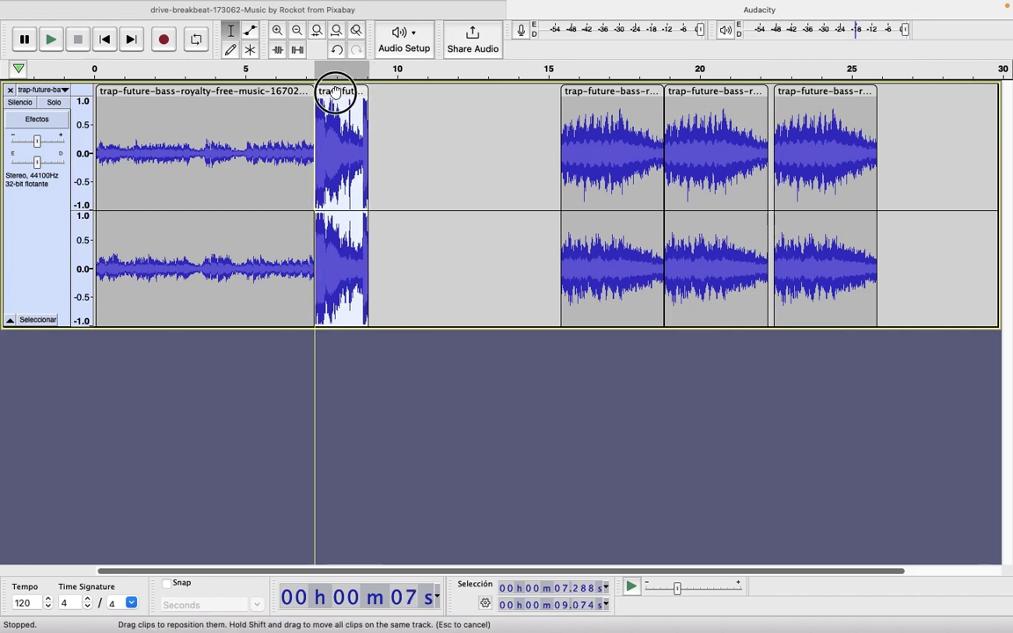
click(273, 71)
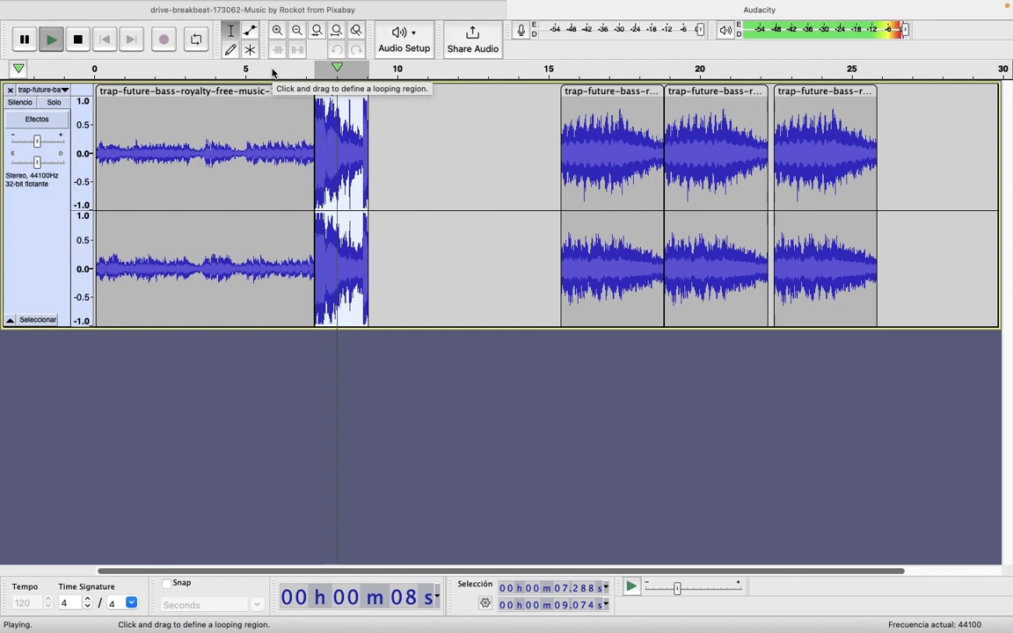
key(space)
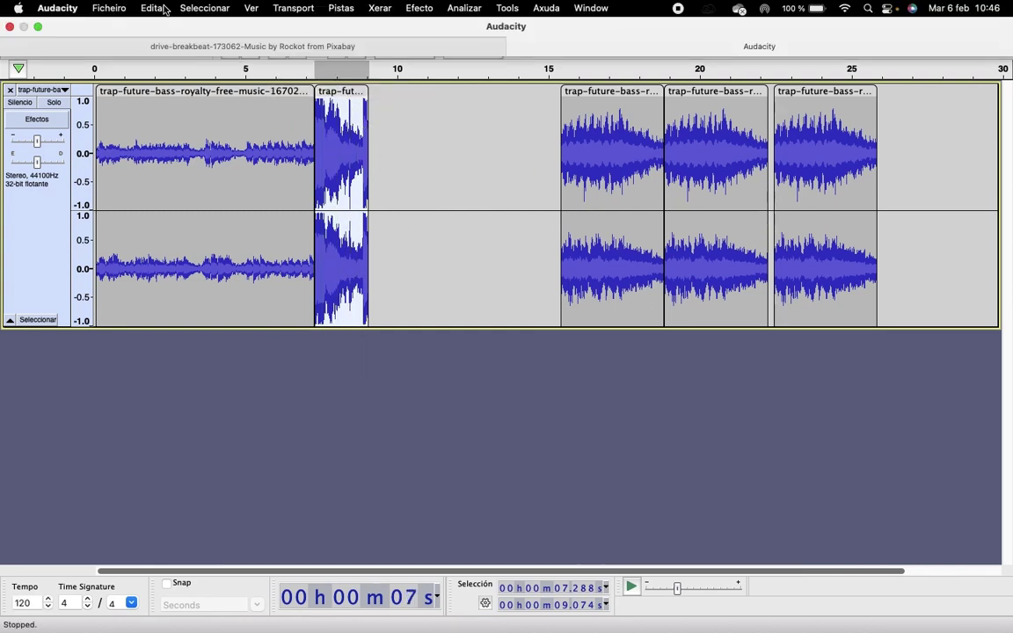
Copy the newly placed short clip, paste it twice behind itself without gaps, and play the repeated section
click(153, 8)
click(155, 99)
click(375, 106)
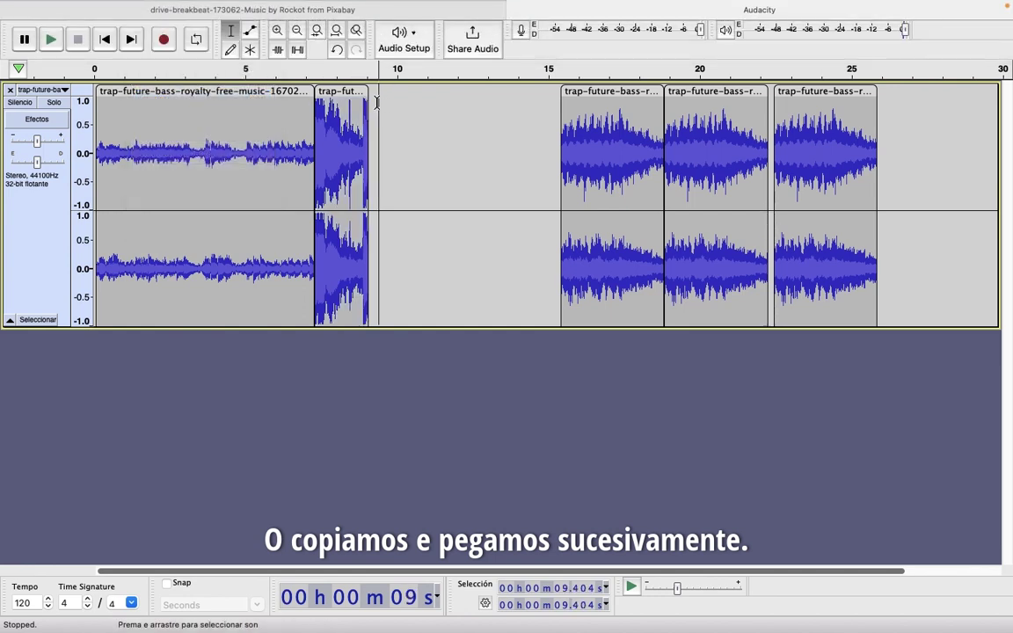
key(super+v)
click(429, 99)
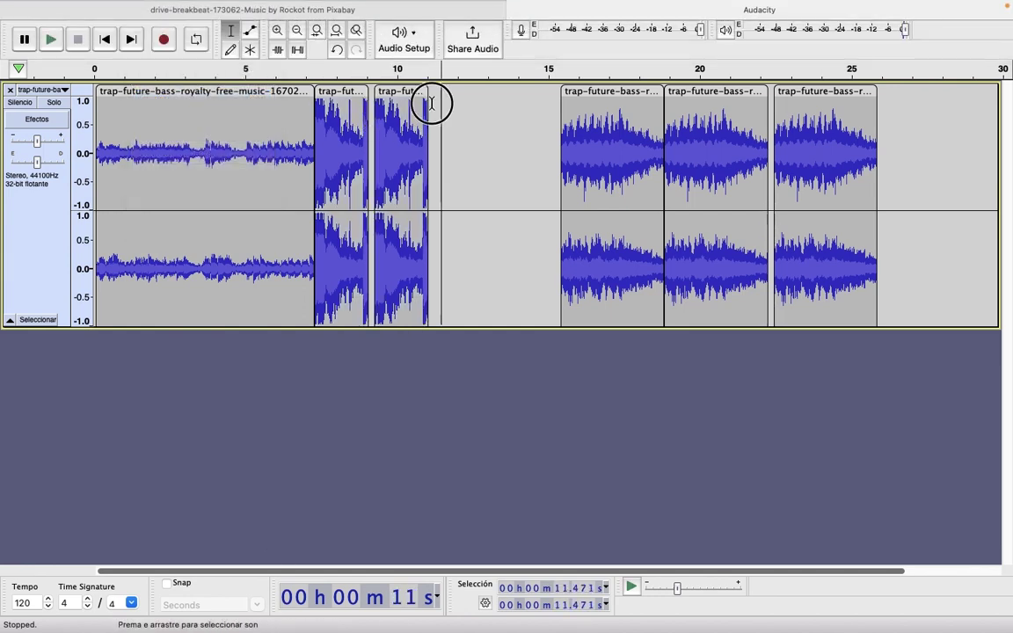
key(super+v)
drag(462, 90, 453, 91)
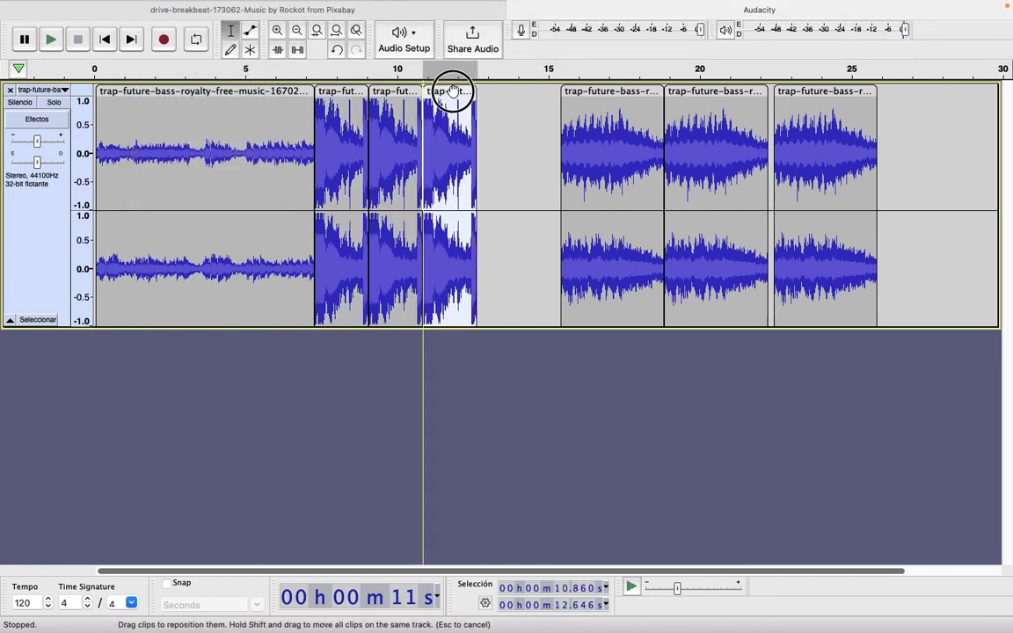
click(301, 67)
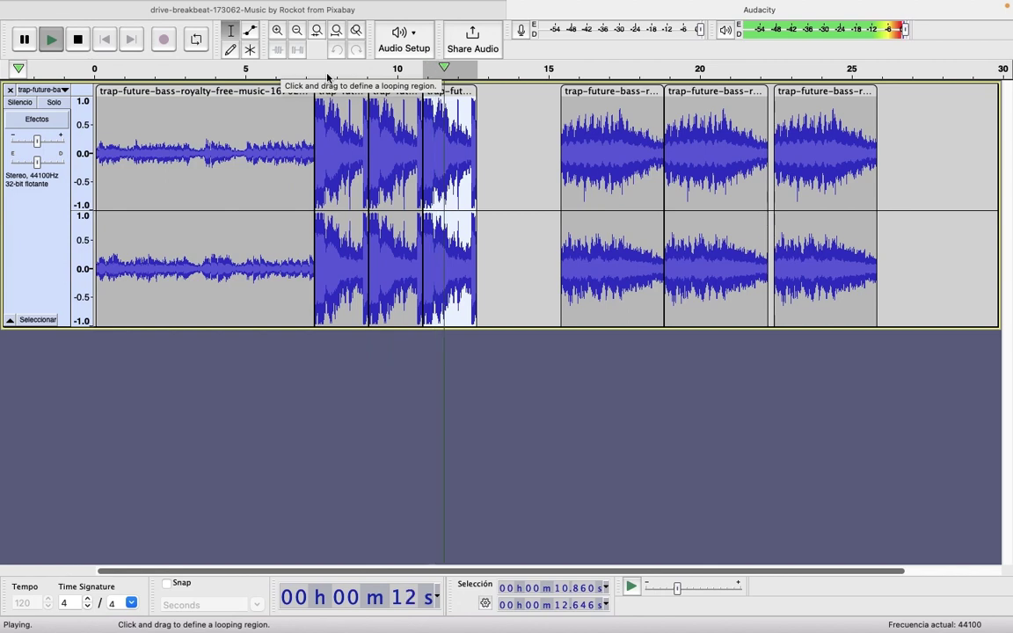
key(space)
Move the last three clips back directly behind the repeated short clips without gaps, and play the arrangement from the start
drag(613, 91, 528, 91)
drag(716, 91, 632, 91)
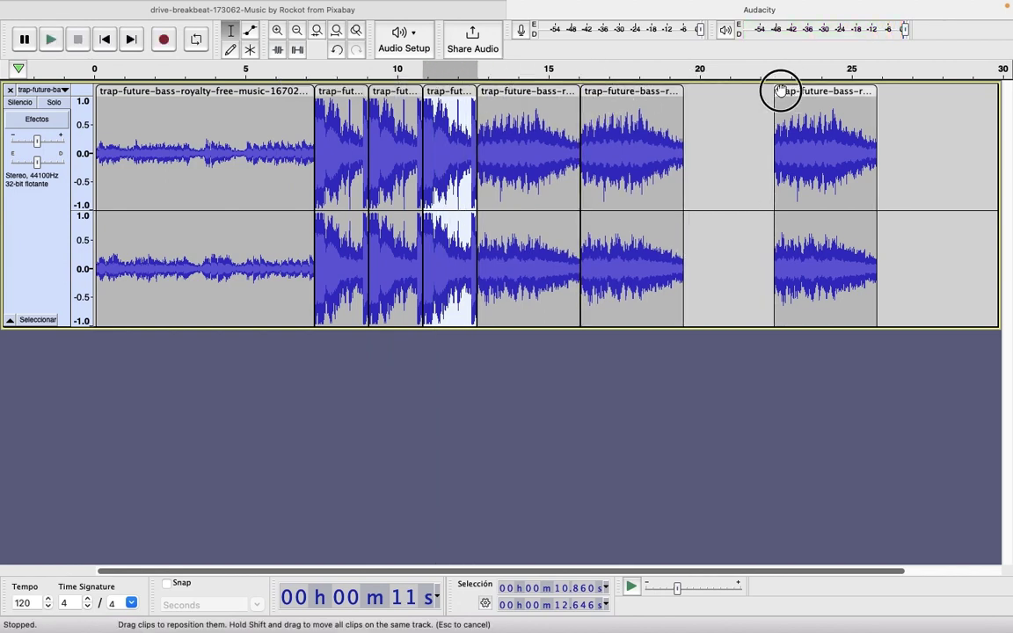
drag(779, 90, 690, 91)
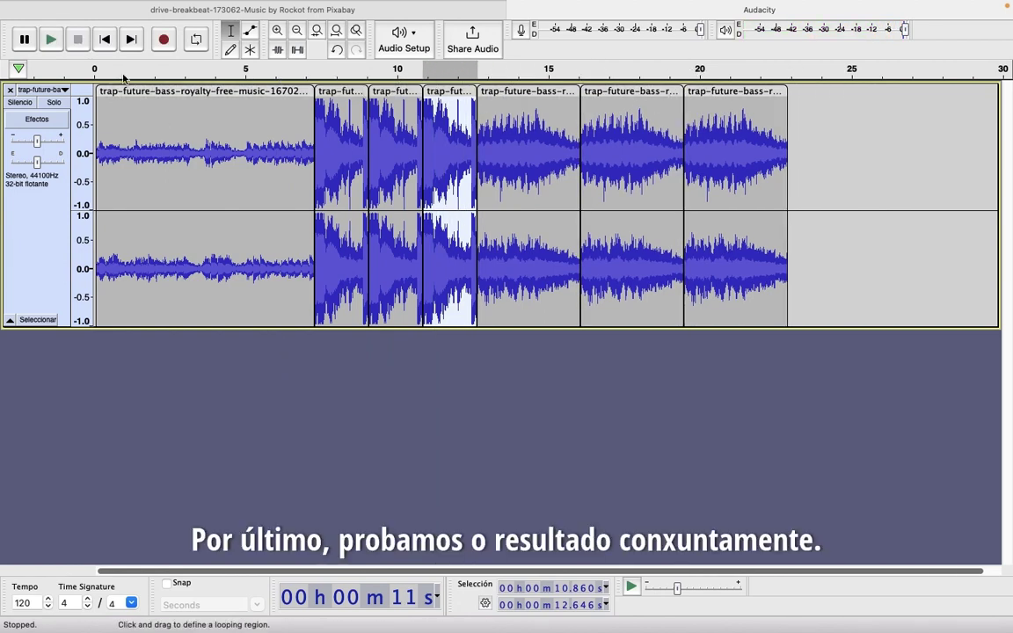
click(99, 67)
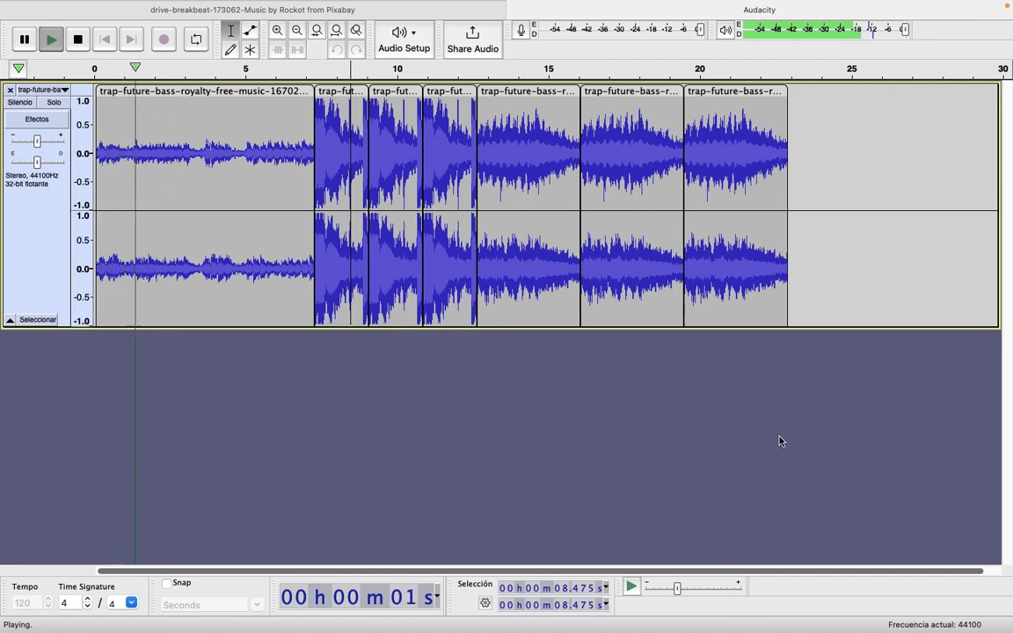